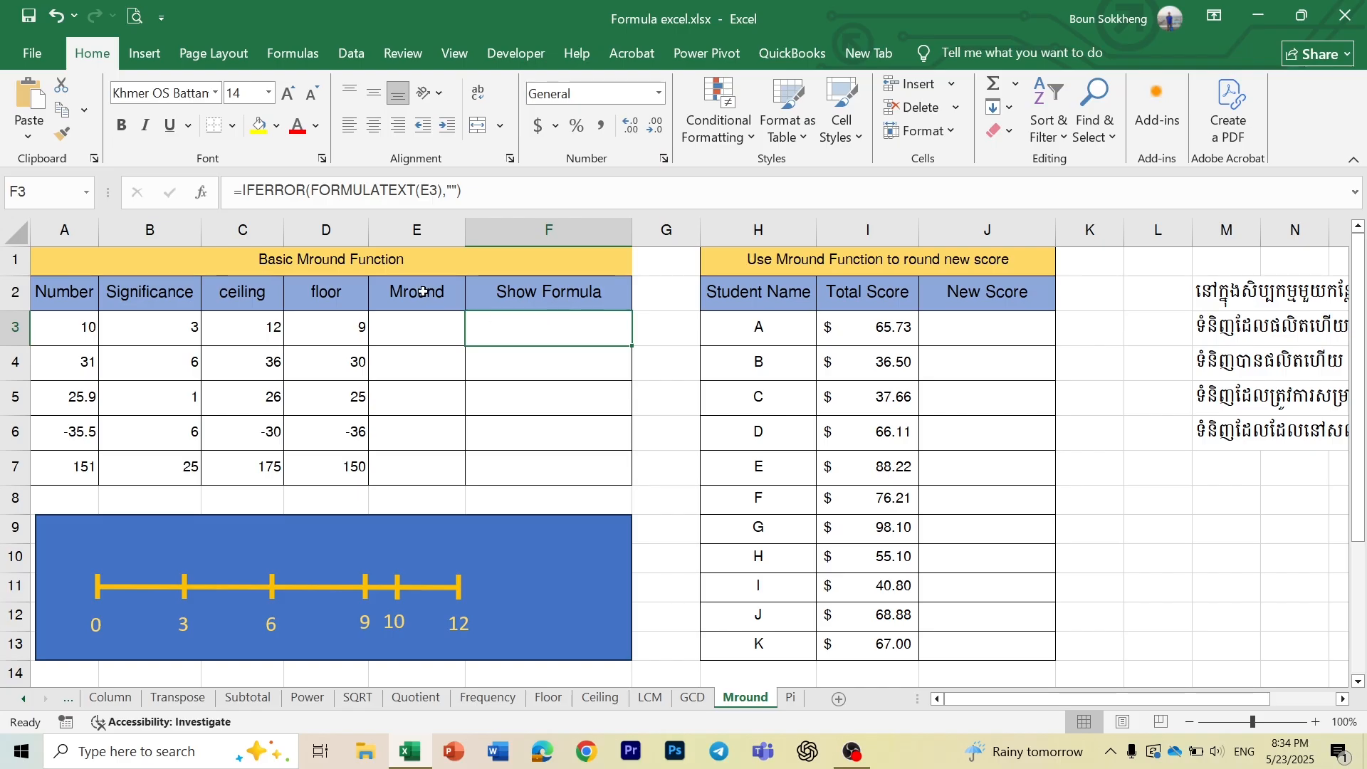
Enter the formula =MROUND(A3,B3) in cell E3 to round the first number to its significance
left_click(423, 334)
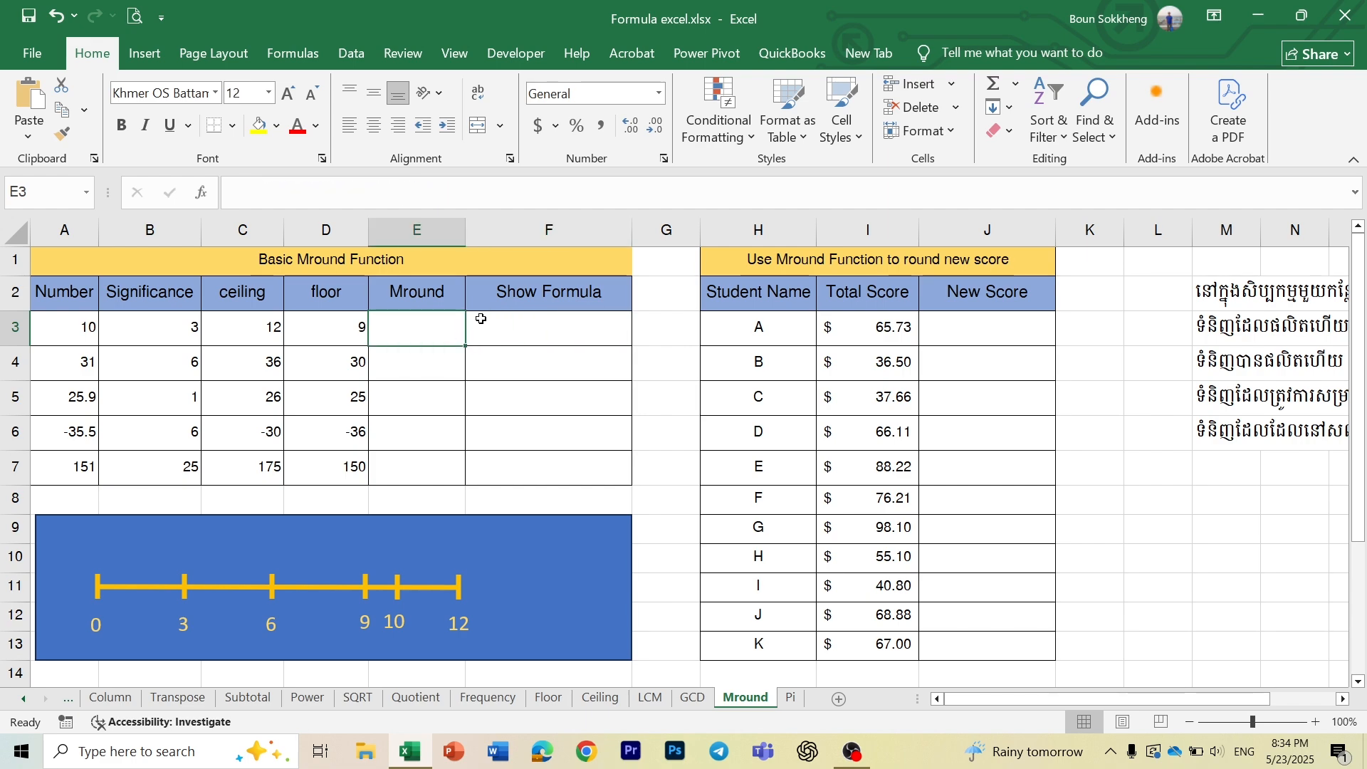
type("=")
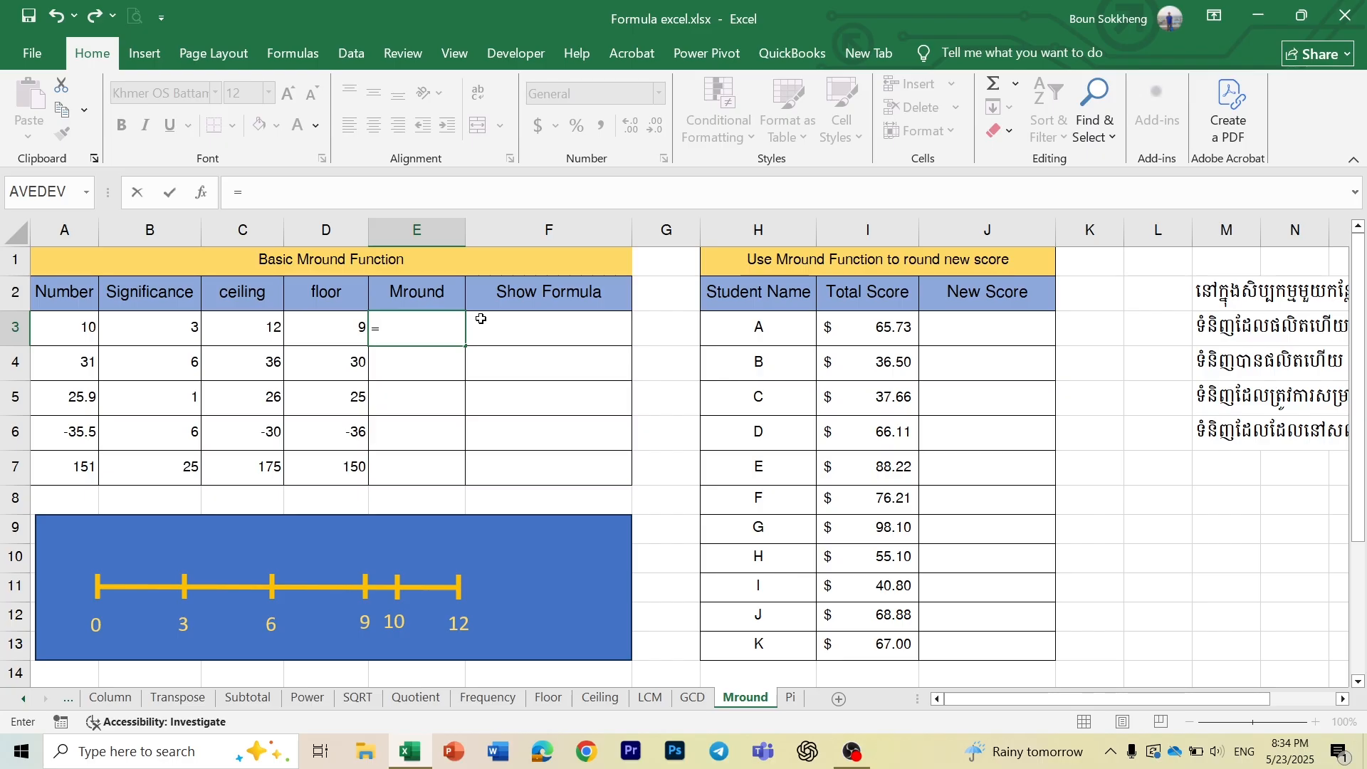
type("mround")
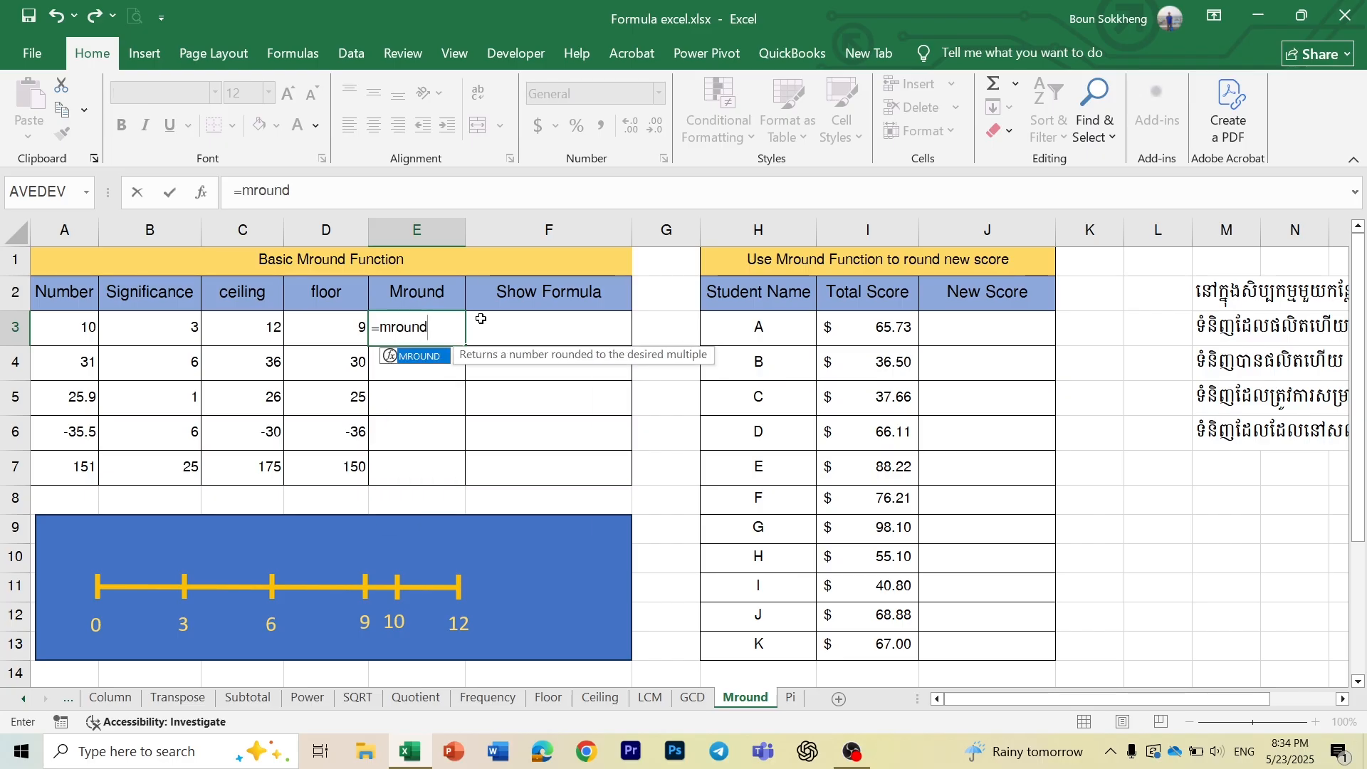
type("(")
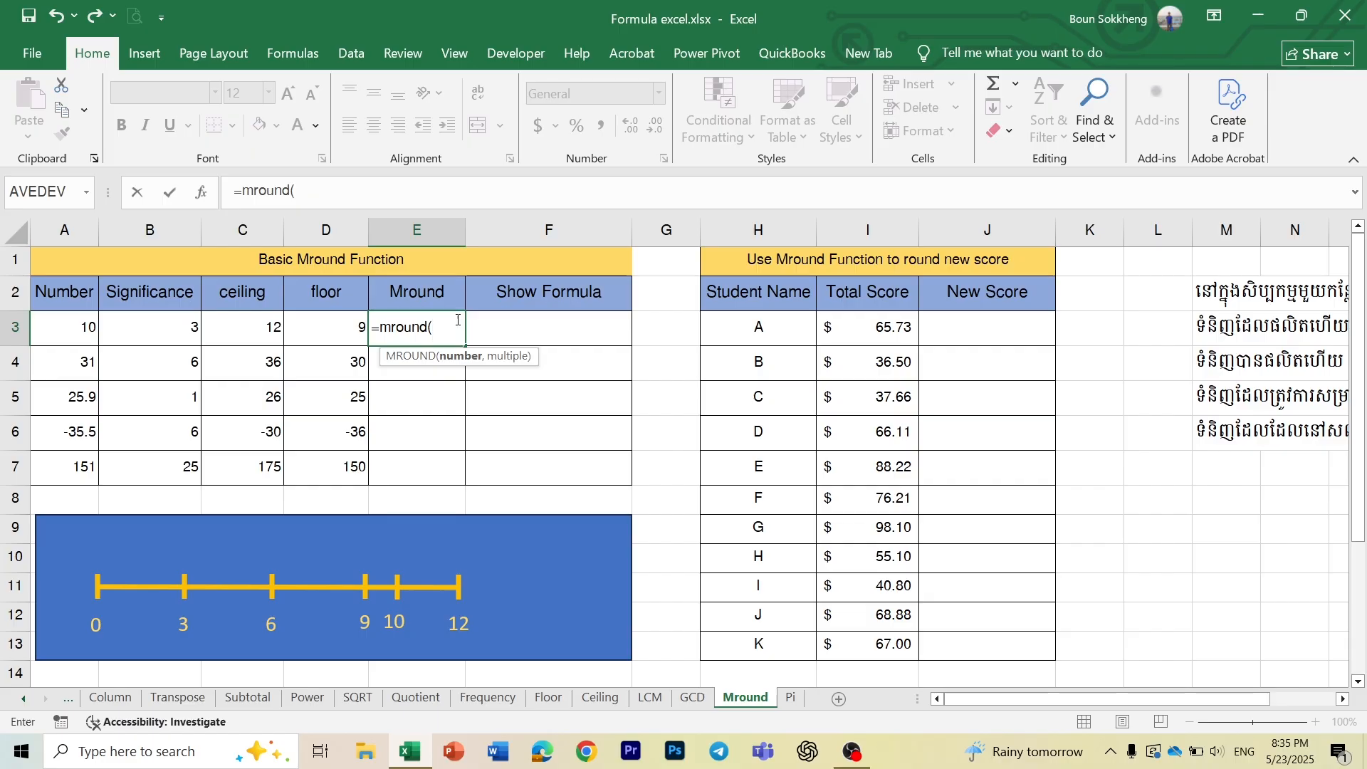
left_click(74, 328)
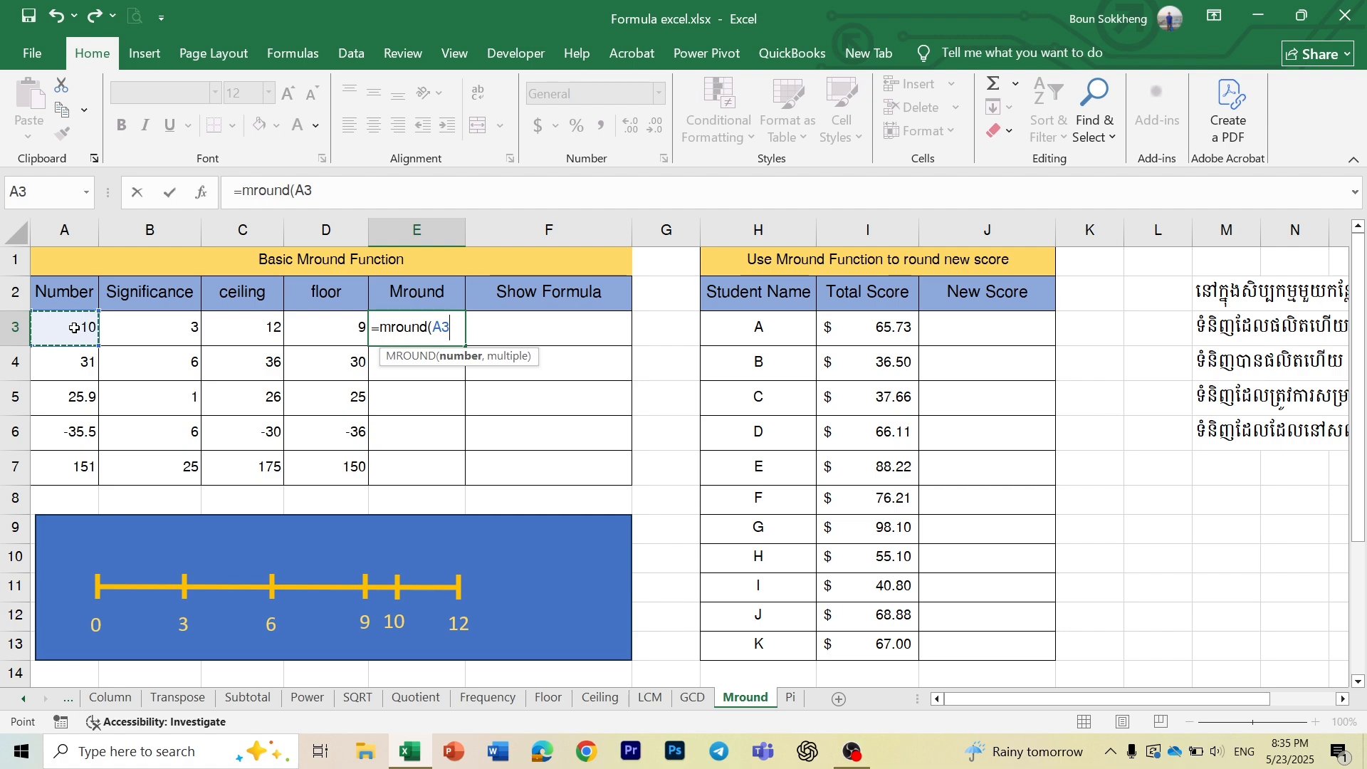
type(",")
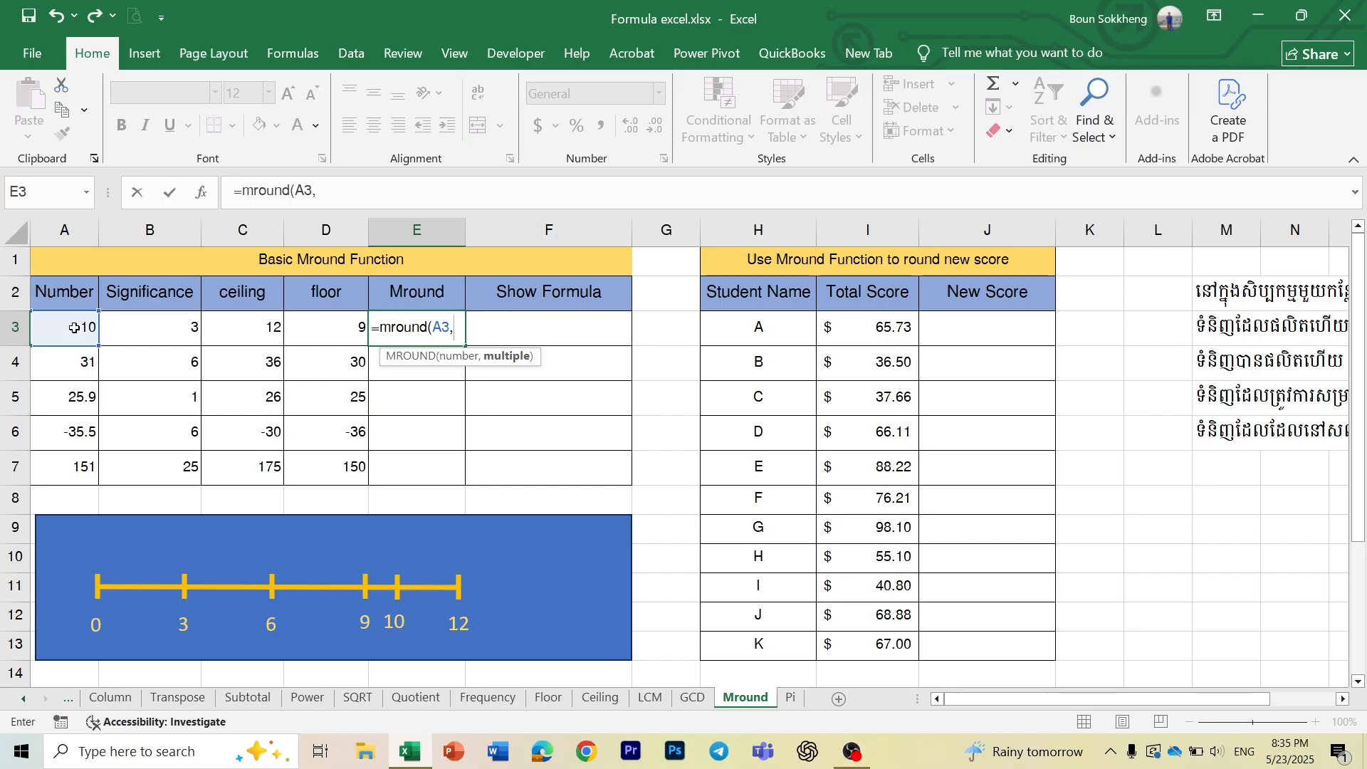
left_click(186, 327)
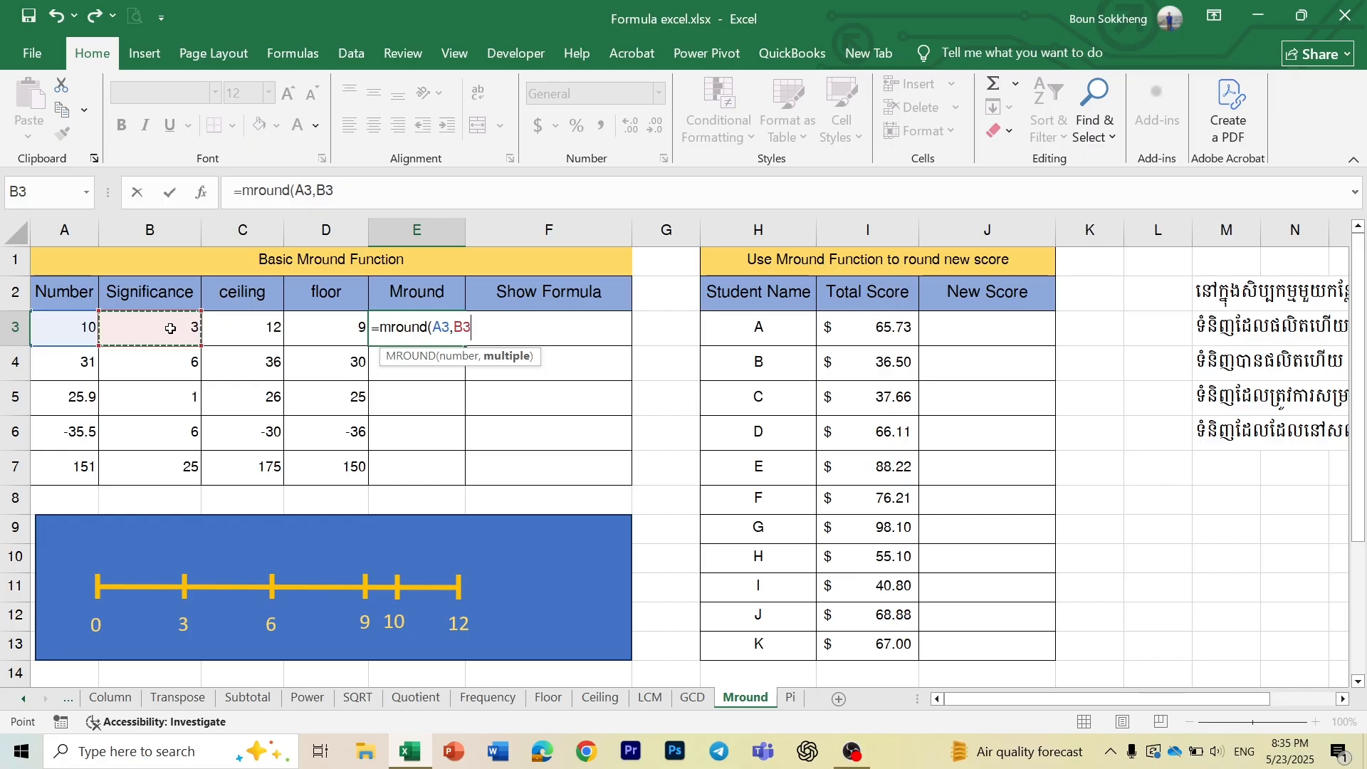
type(")")
key("Return")
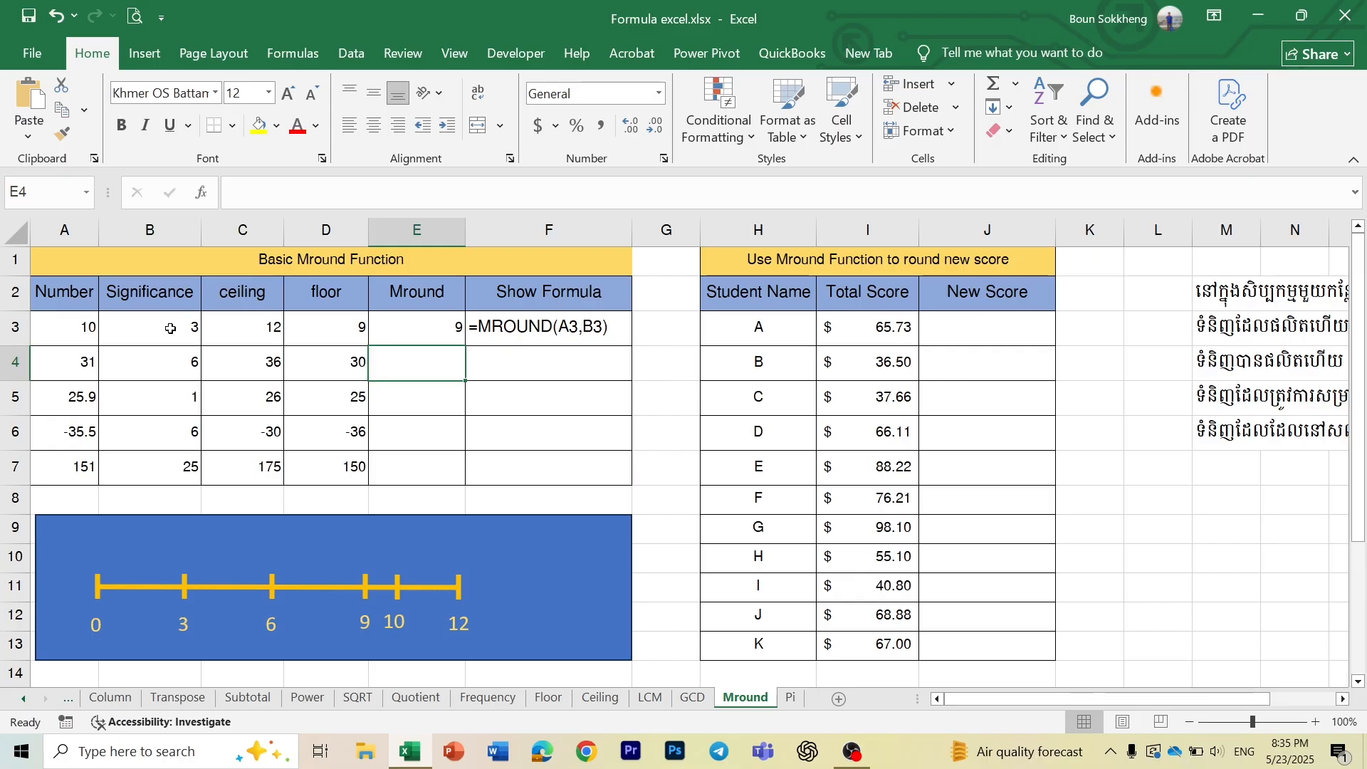
Change the number in A3 to 11 and compare the row's ceiling, floor and Mround formulas
left_click(409, 331)
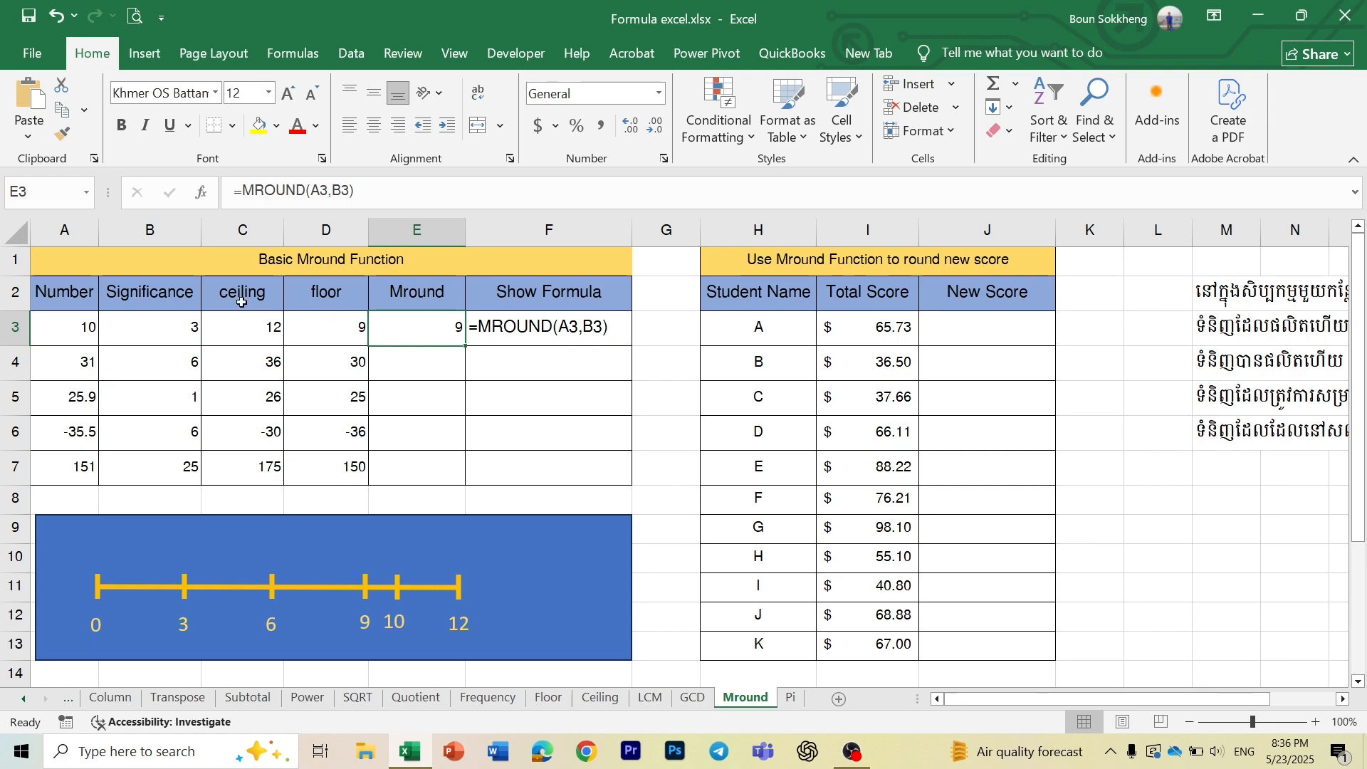
left_click(238, 331)
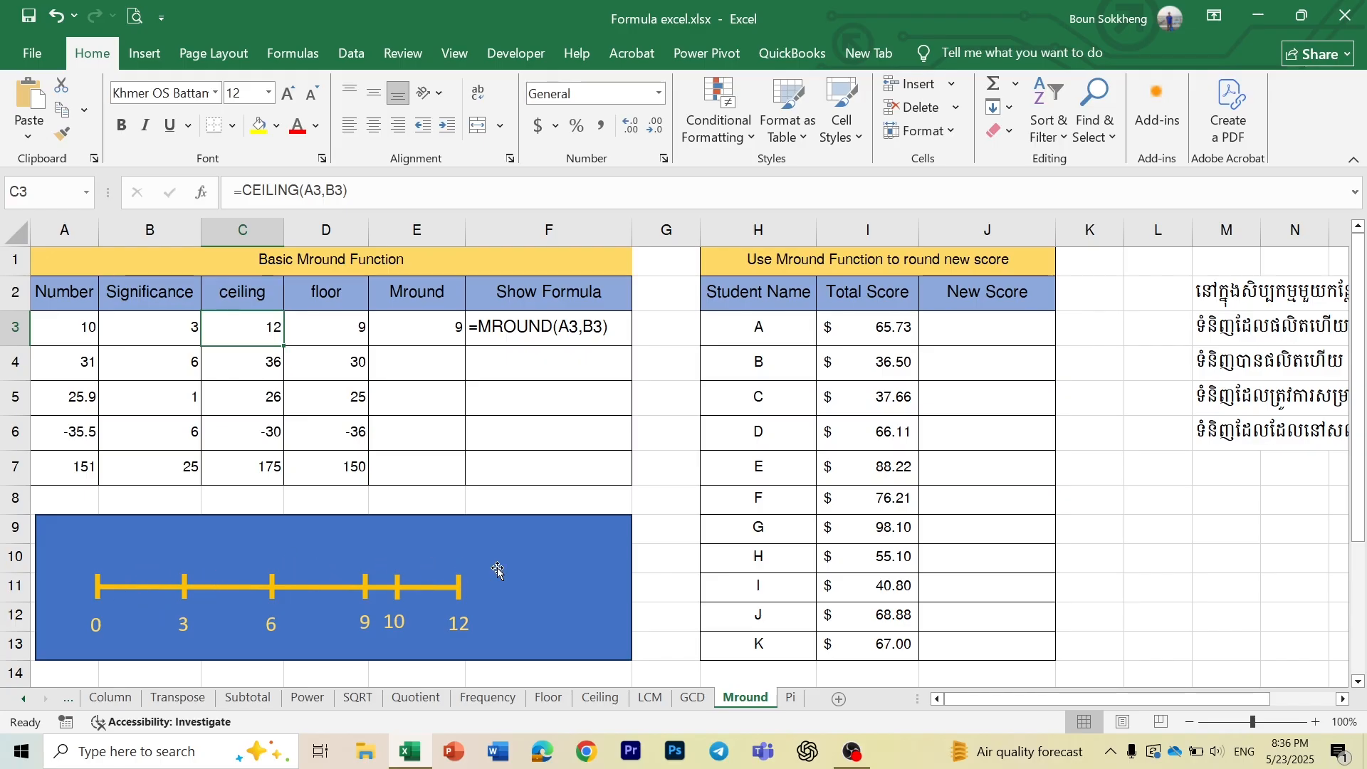
left_click(337, 329)
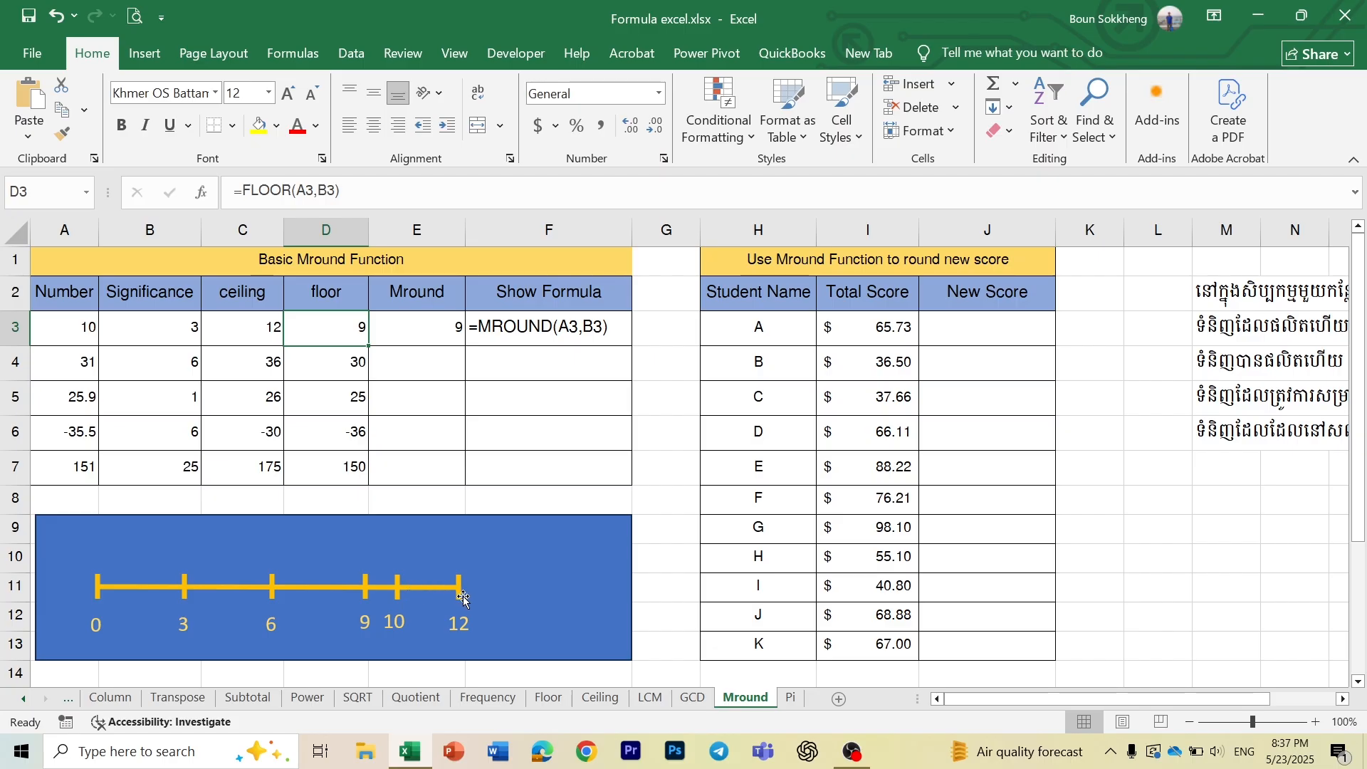
left_click(58, 337)
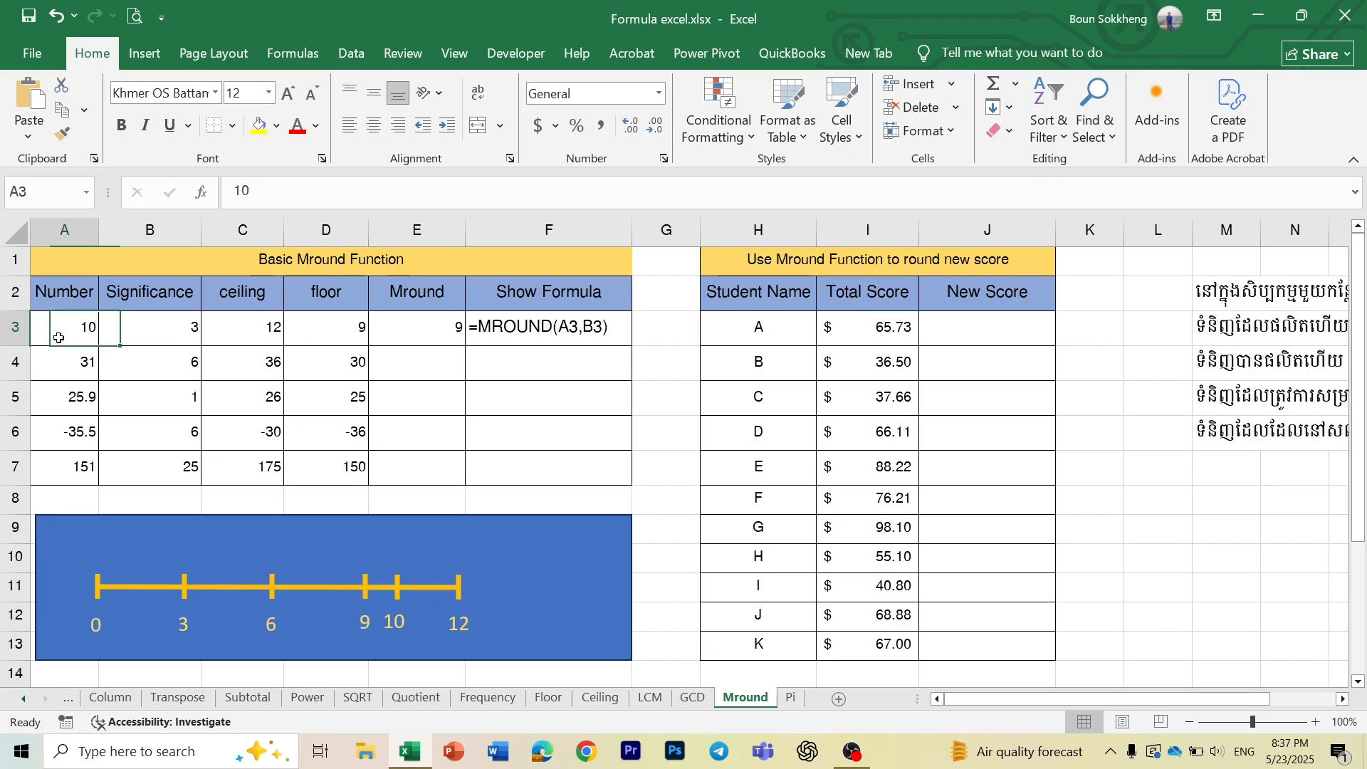
type("11")
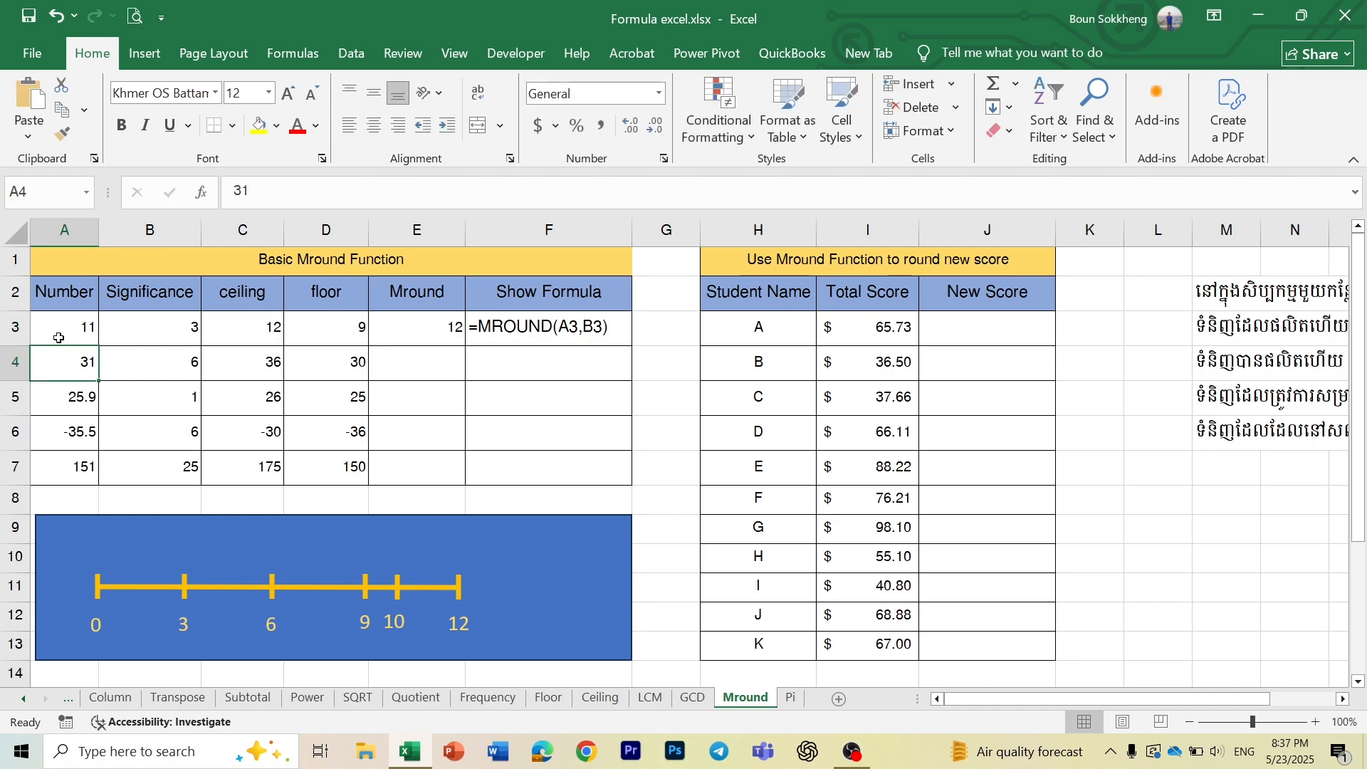
left_click(443, 324)
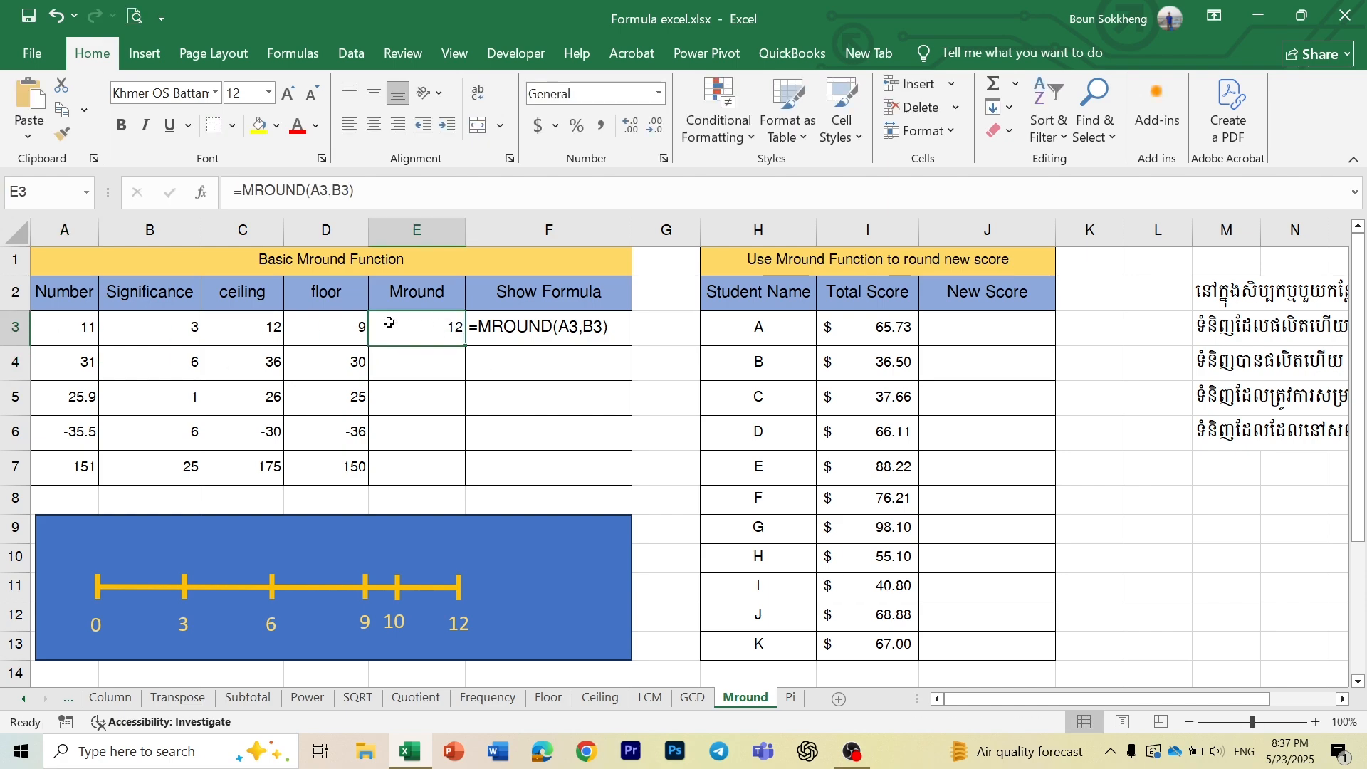
left_click(337, 331)
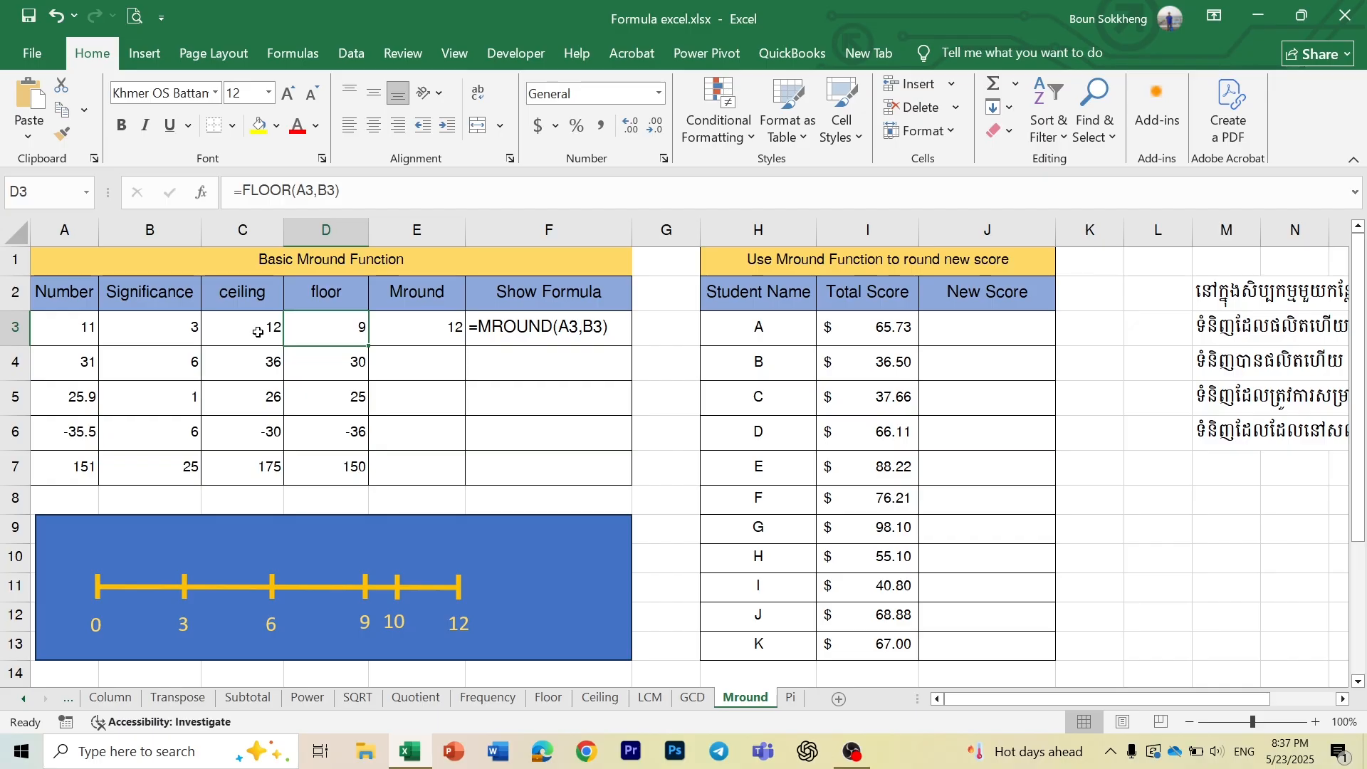
Fill the MROUND formula from E3 down through E7
left_click(448, 325)
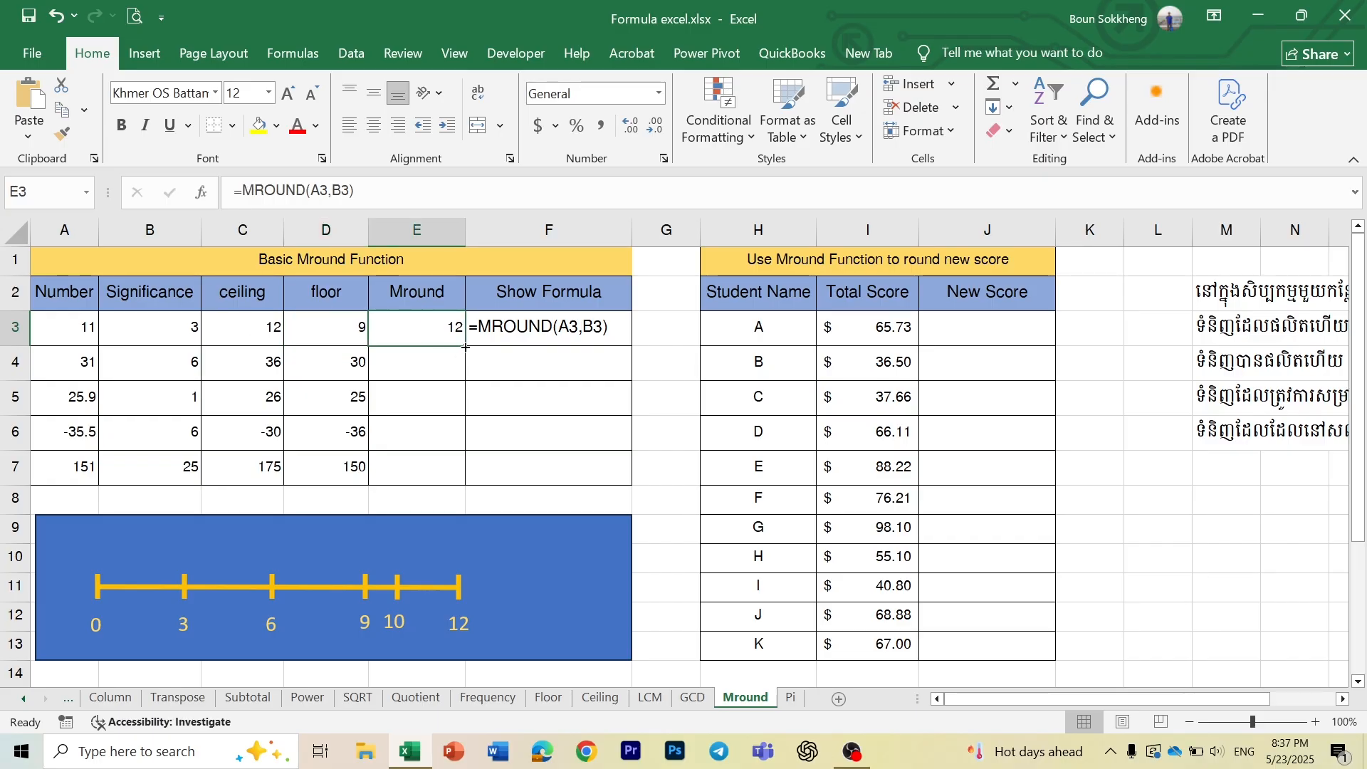
left_click_drag(466, 347, 465, 481)
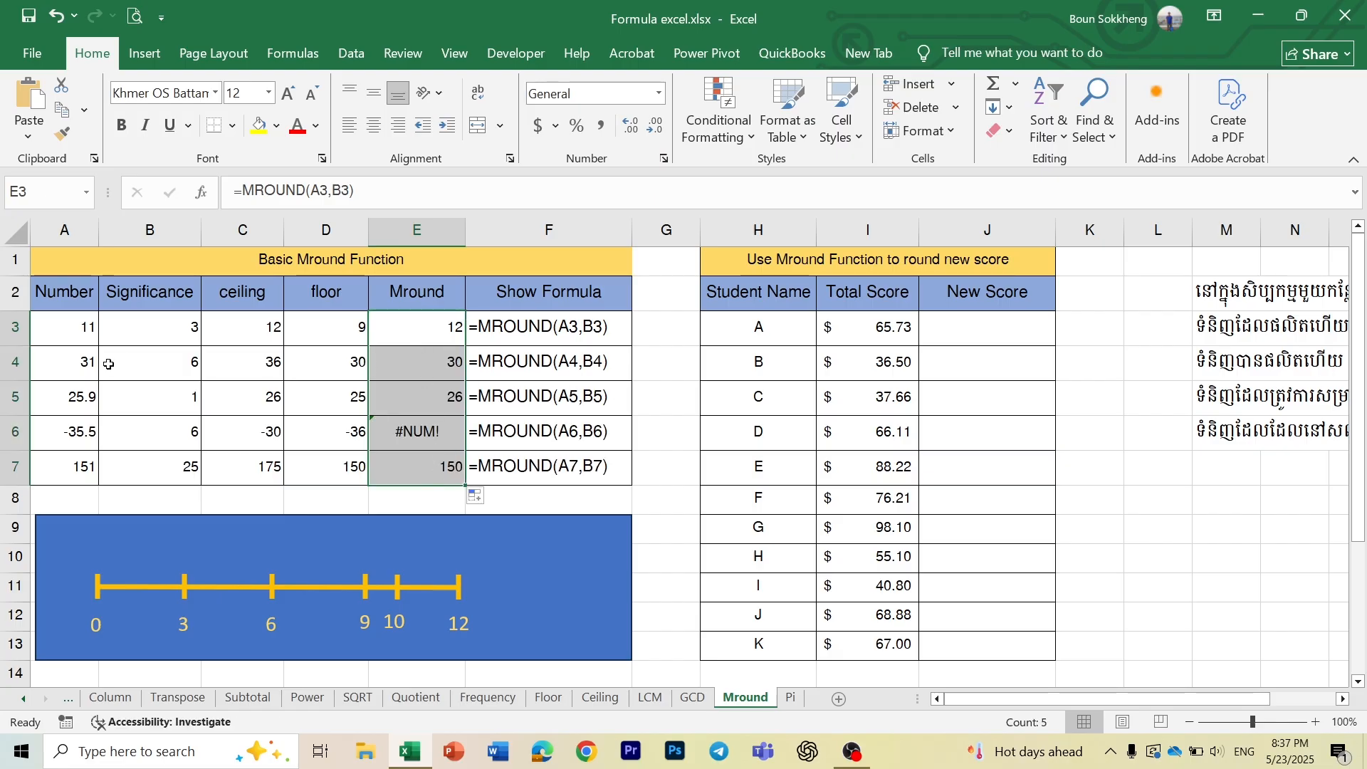
left_click(68, 361)
left_click(191, 367)
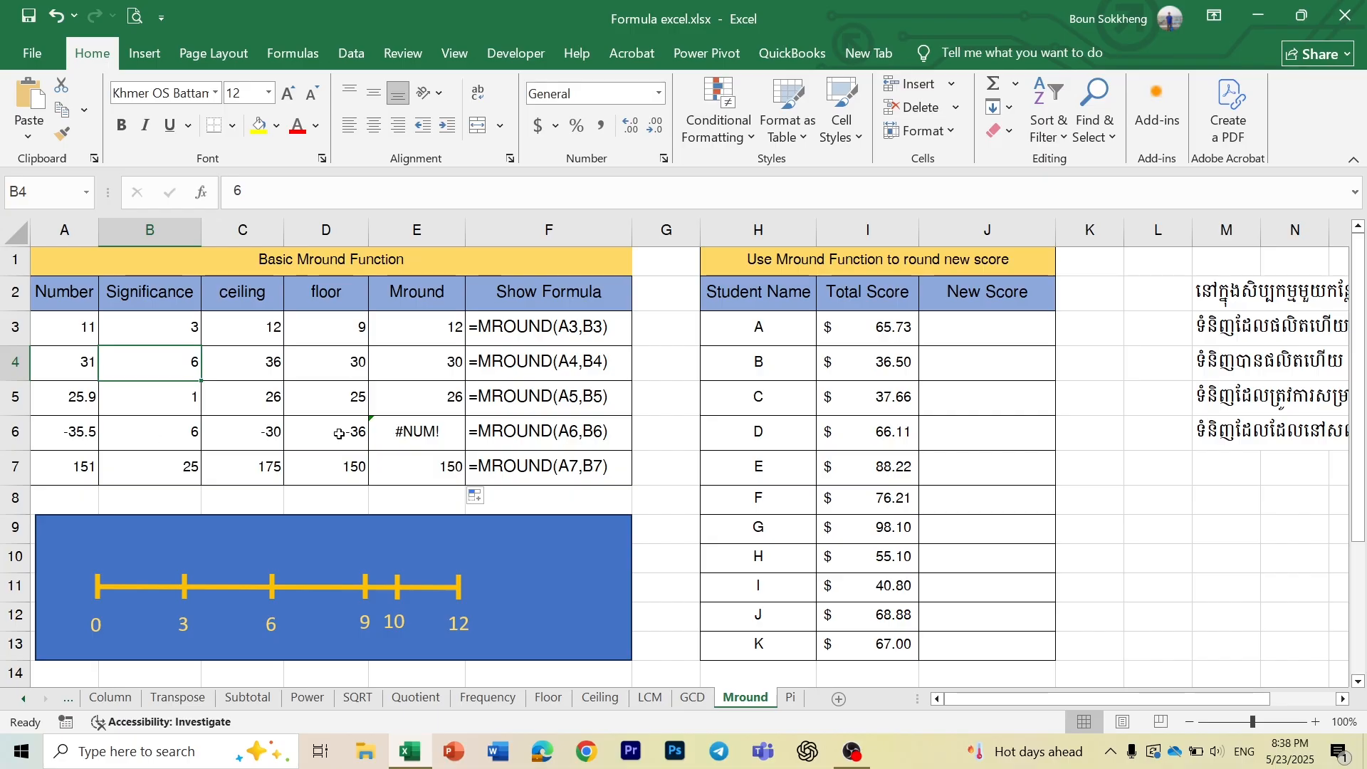
Change the significance in B6 to -6 so its sign matches the negative number, and check the formula in E6
left_click(445, 434)
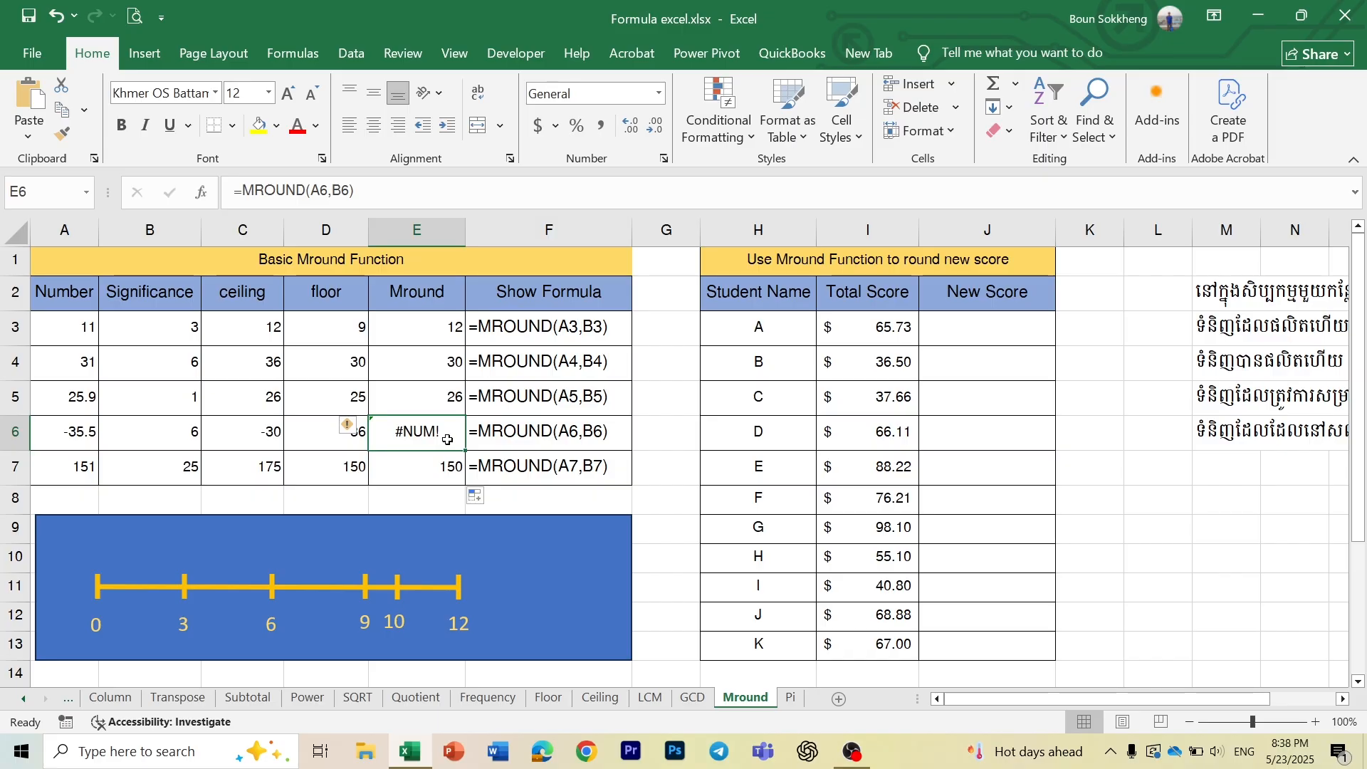
left_click(176, 439)
double_click(177, 439)
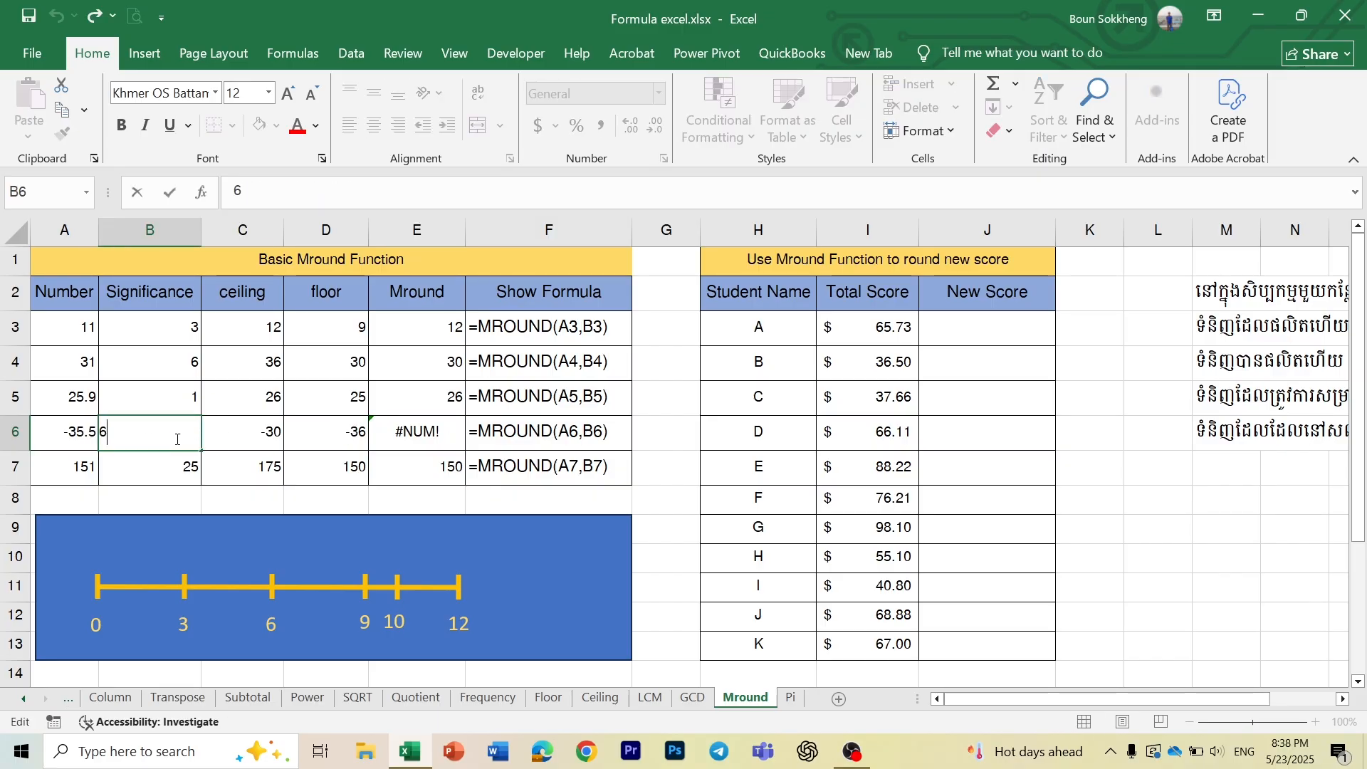
key("Home")
type("-")
key("Return")
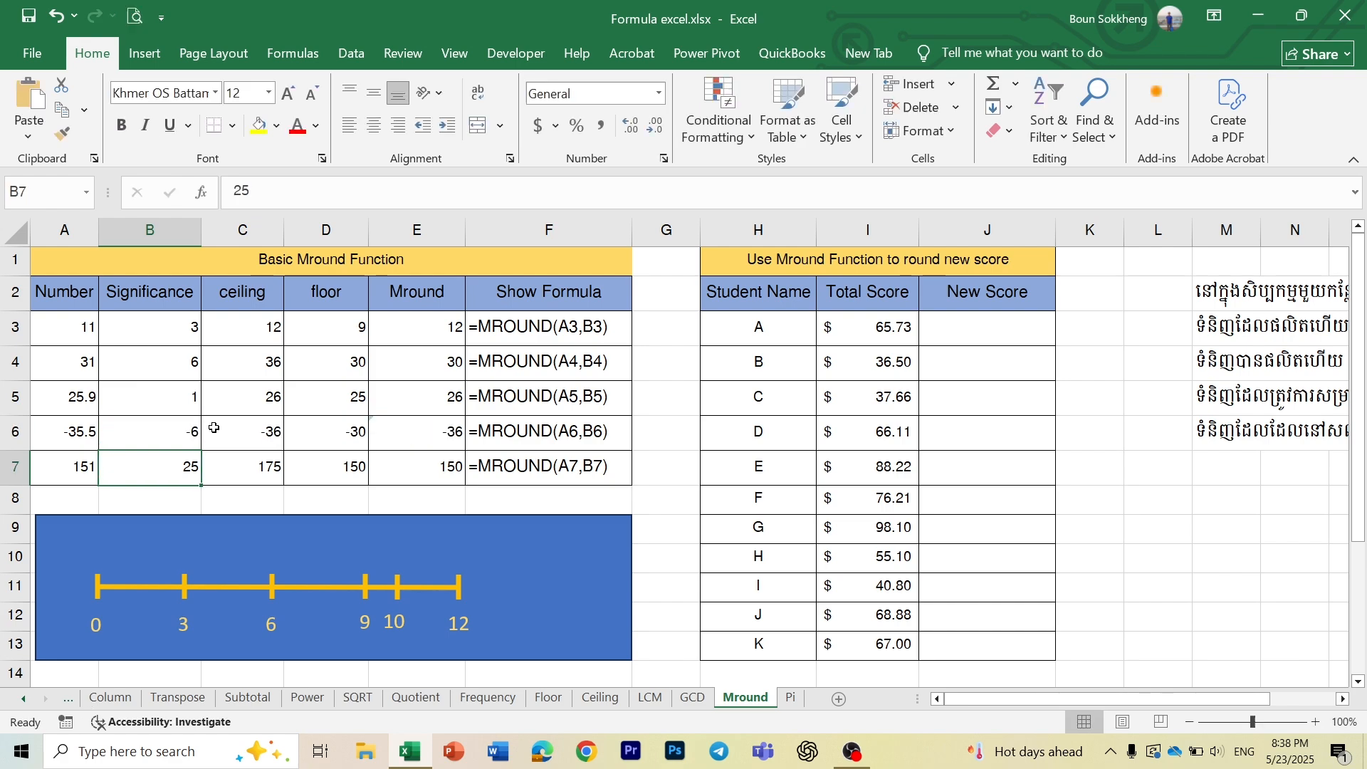
left_click(423, 426)
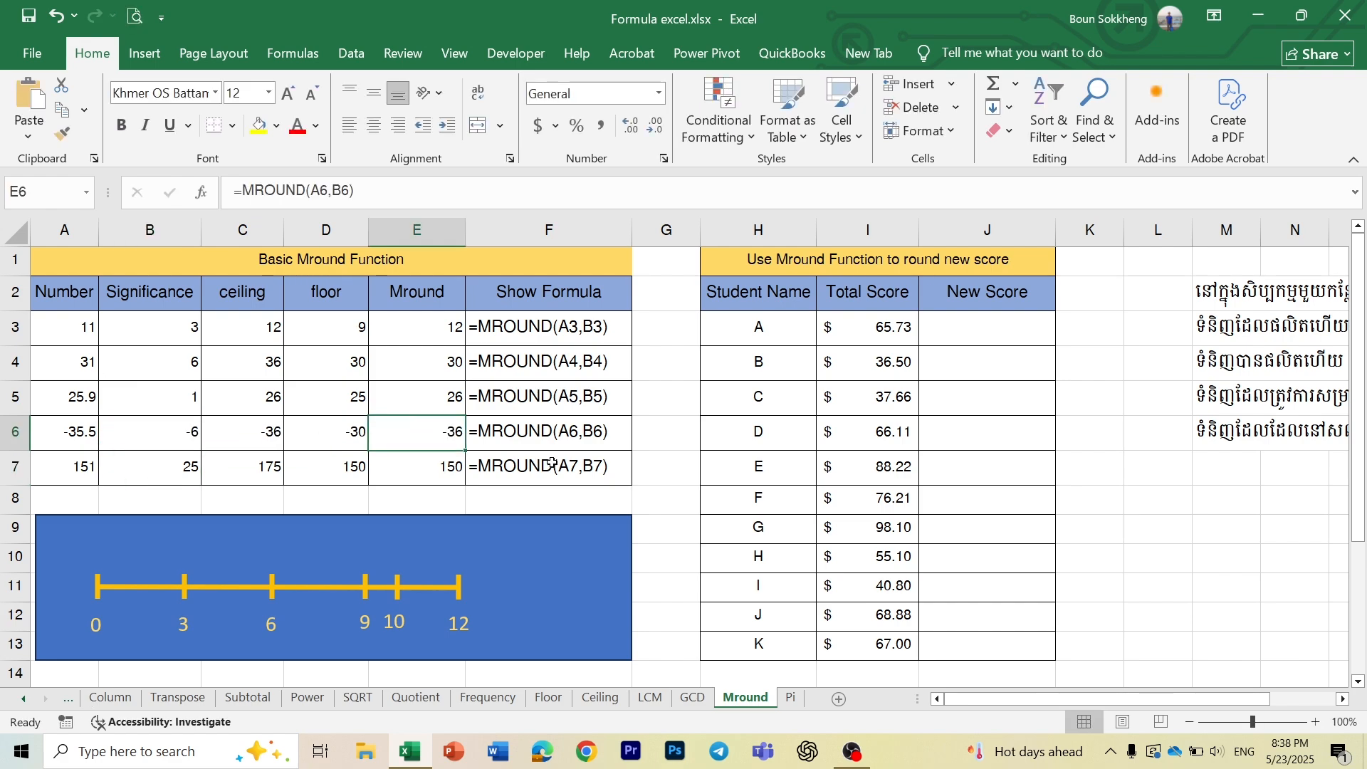
In the student score table, enter =MROUND(I3,0.25) in J3 to round student A's total score to the nearest 0.25
left_click(1009, 698)
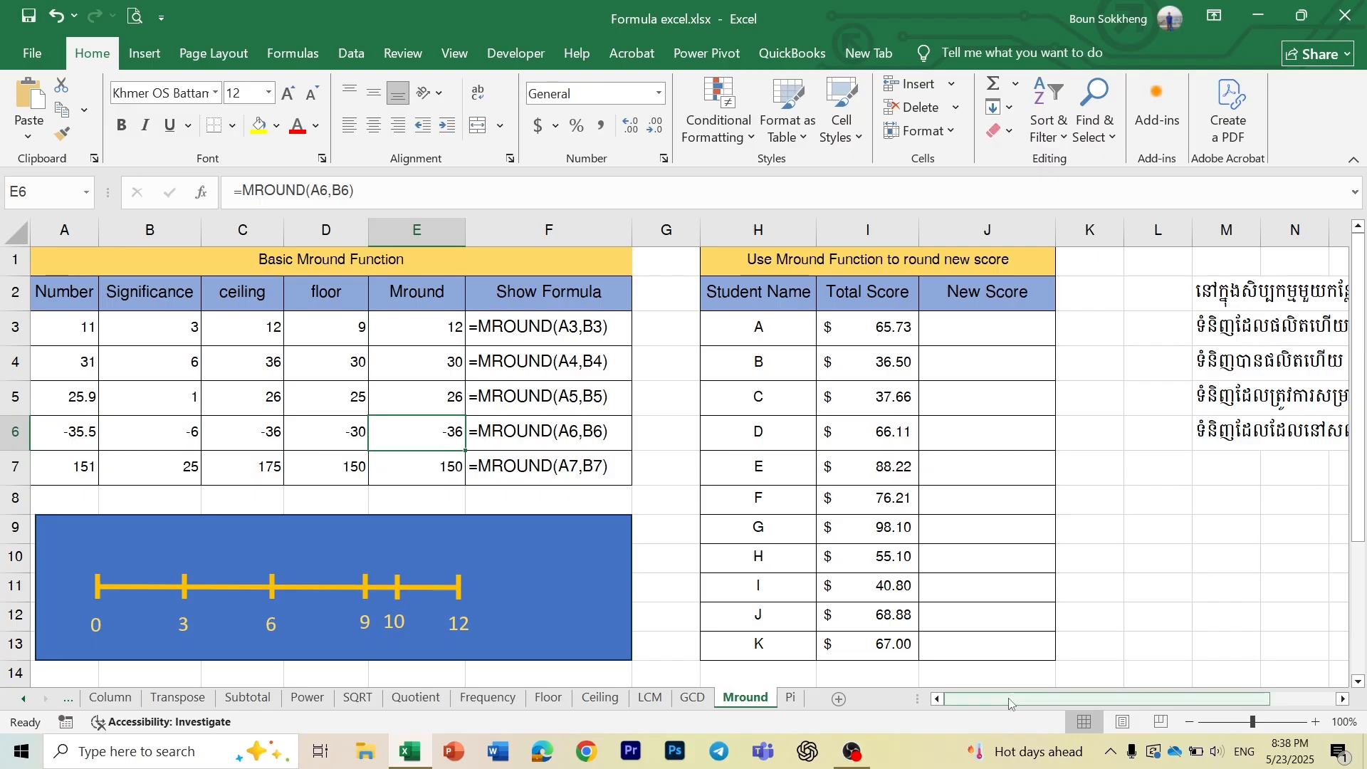
left_click_drag(1008, 699, 1107, 698)
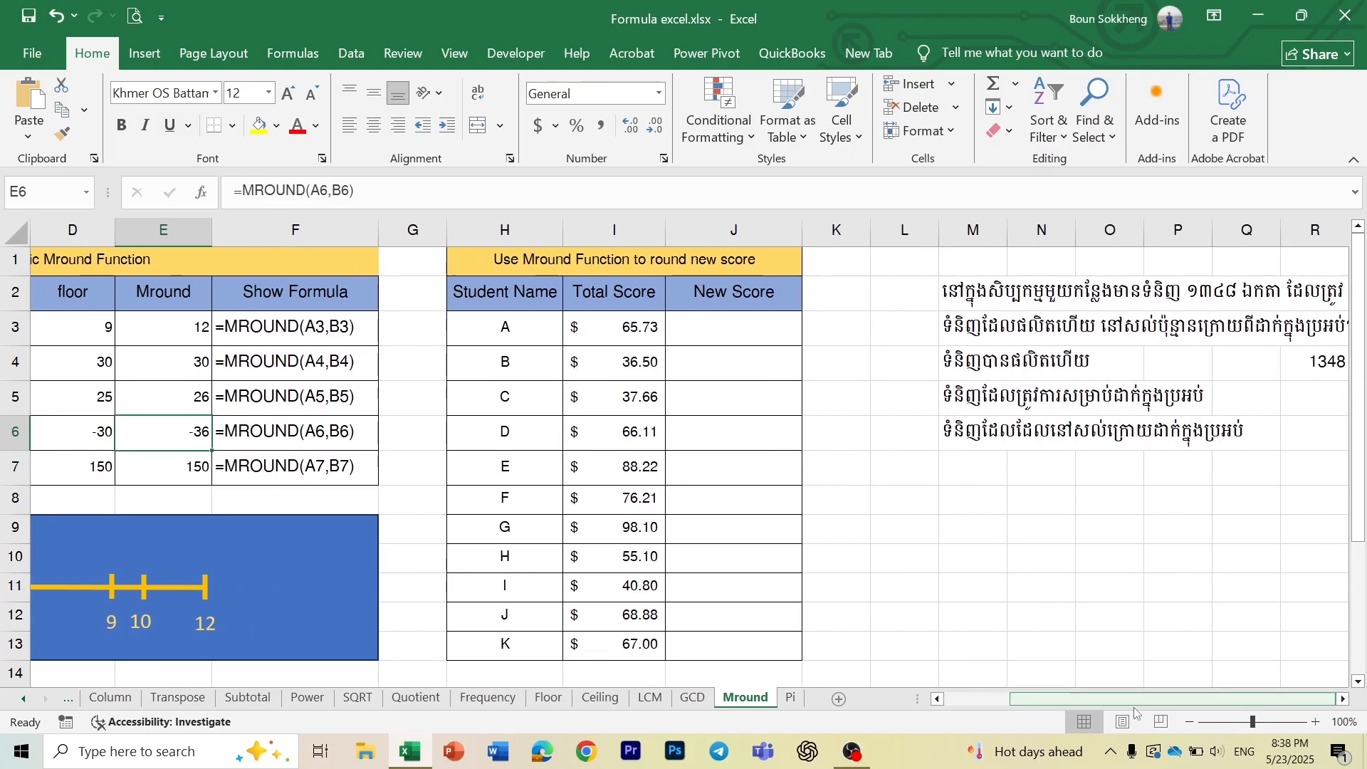
left_click(1344, 700)
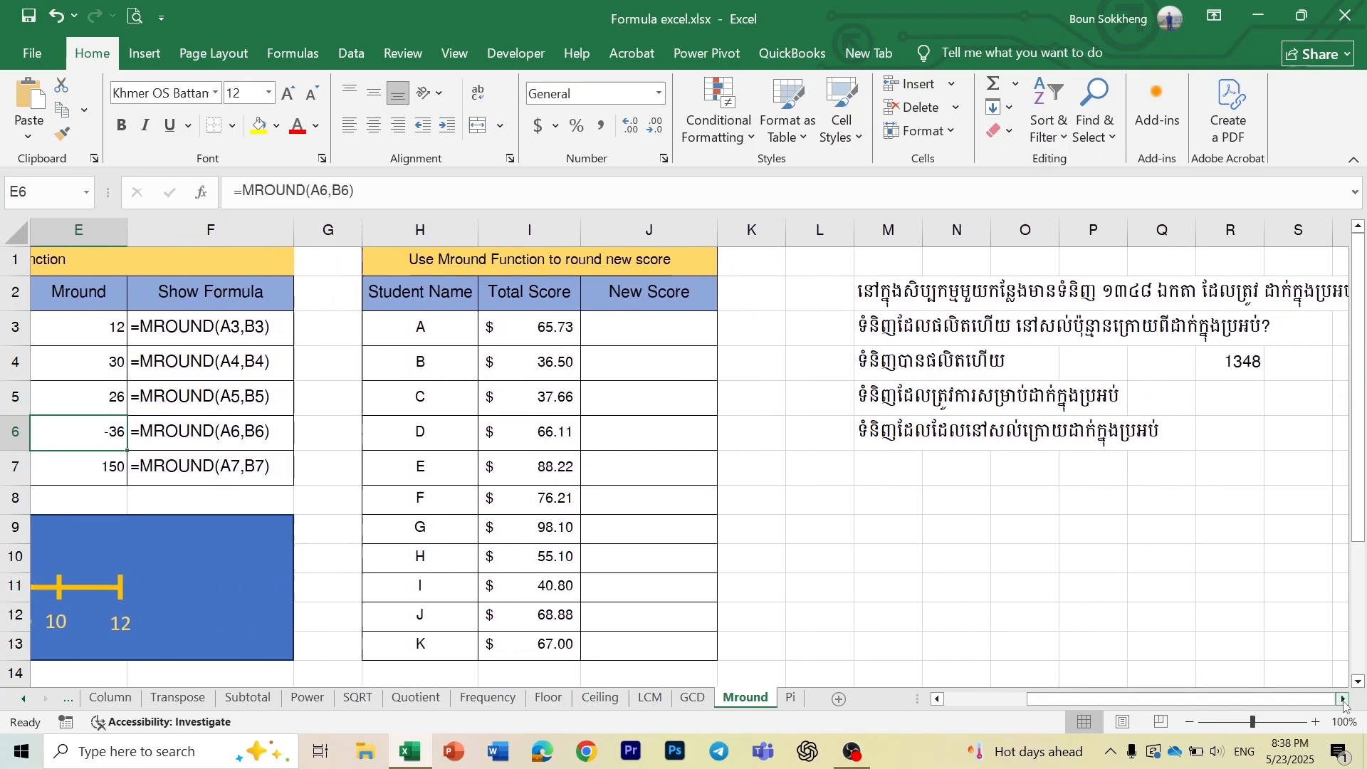
left_click(459, 255)
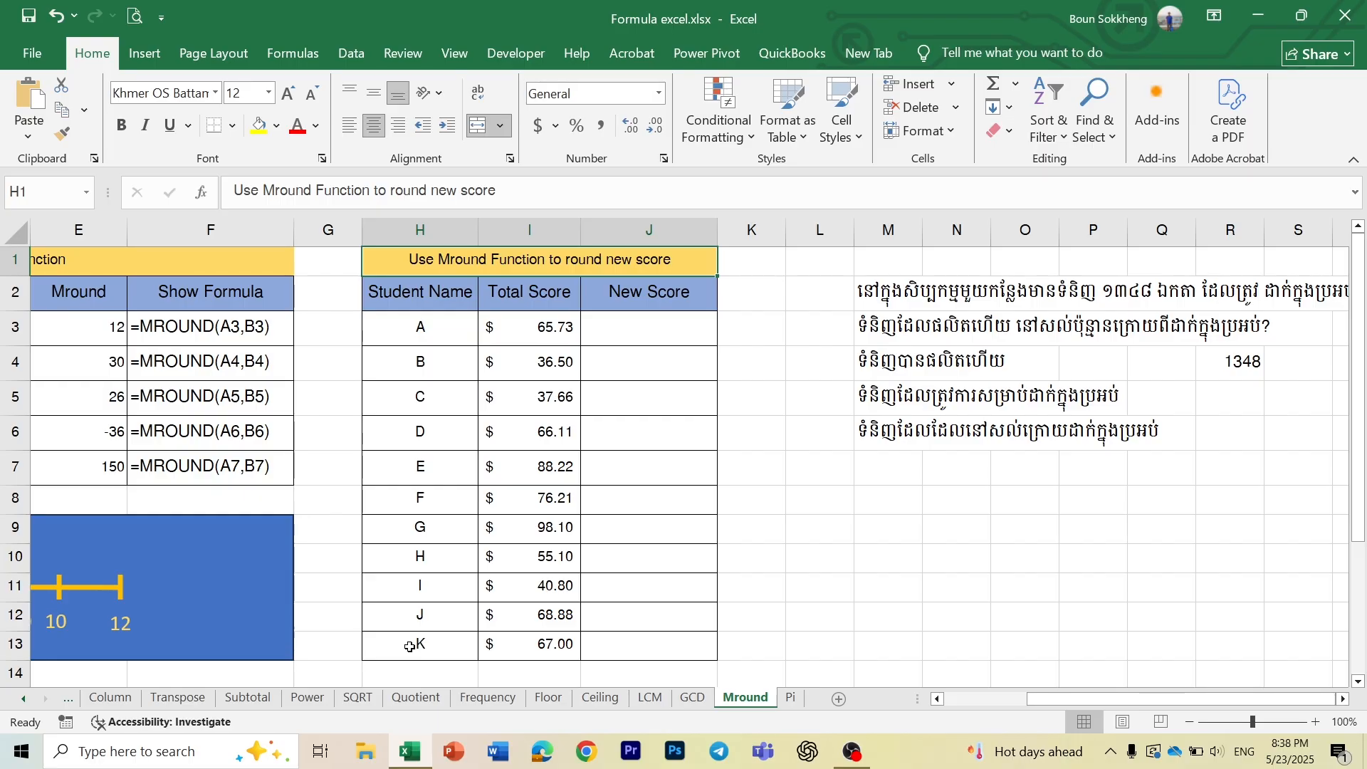
left_click(619, 340)
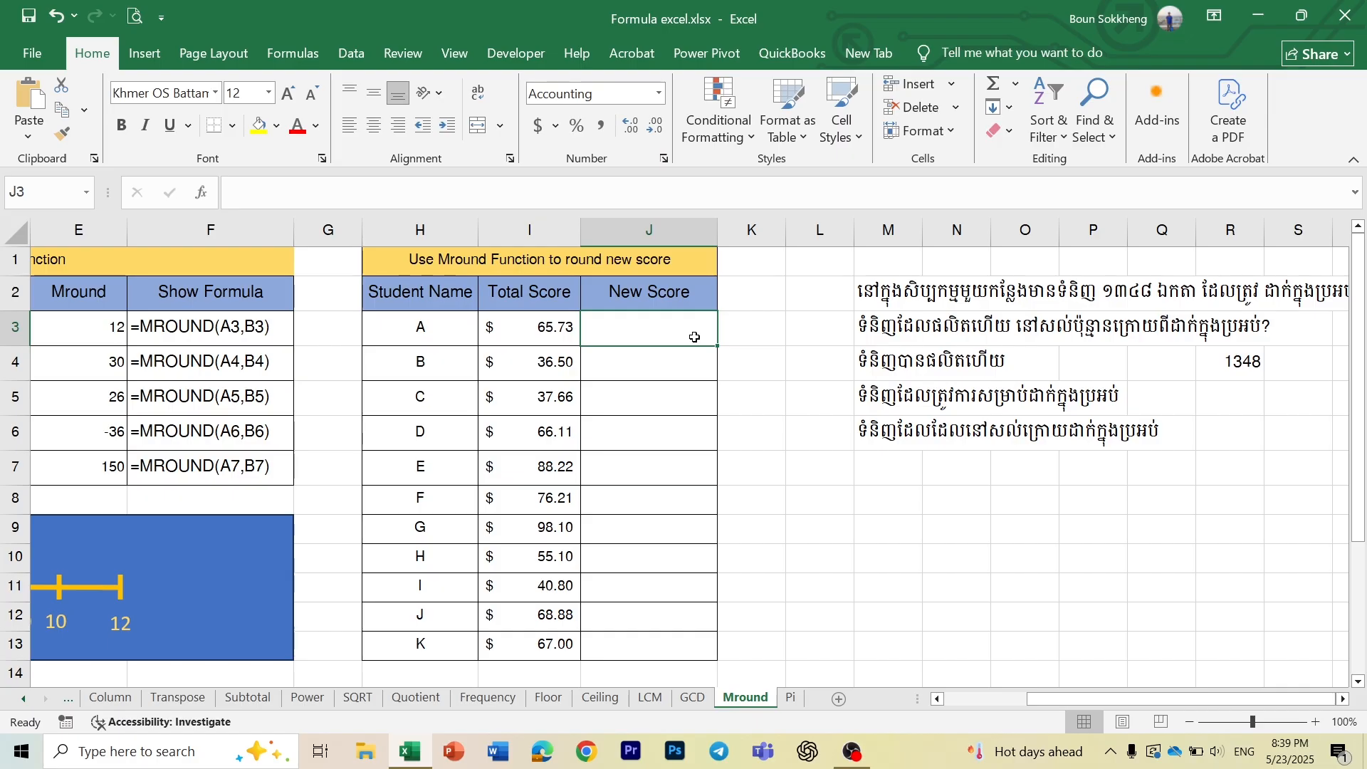
type("=")
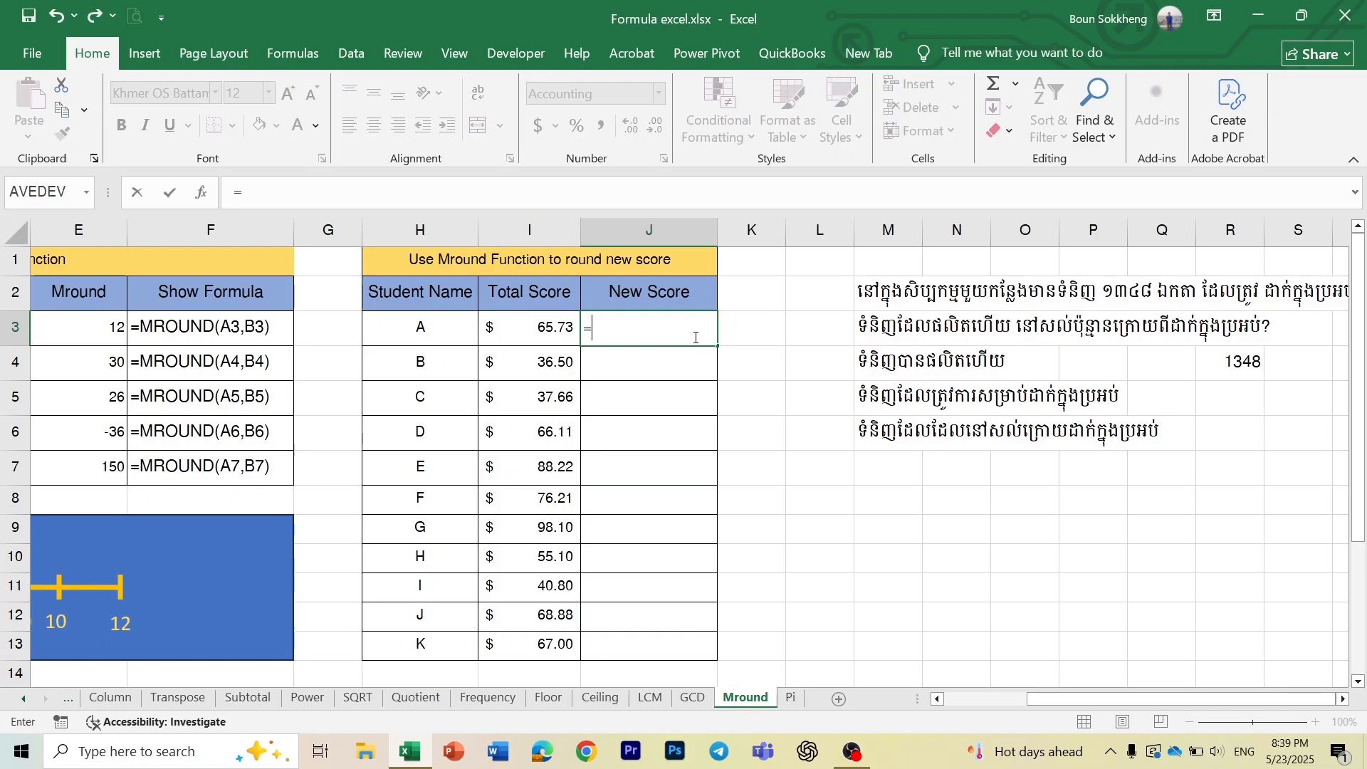
type("mroun")
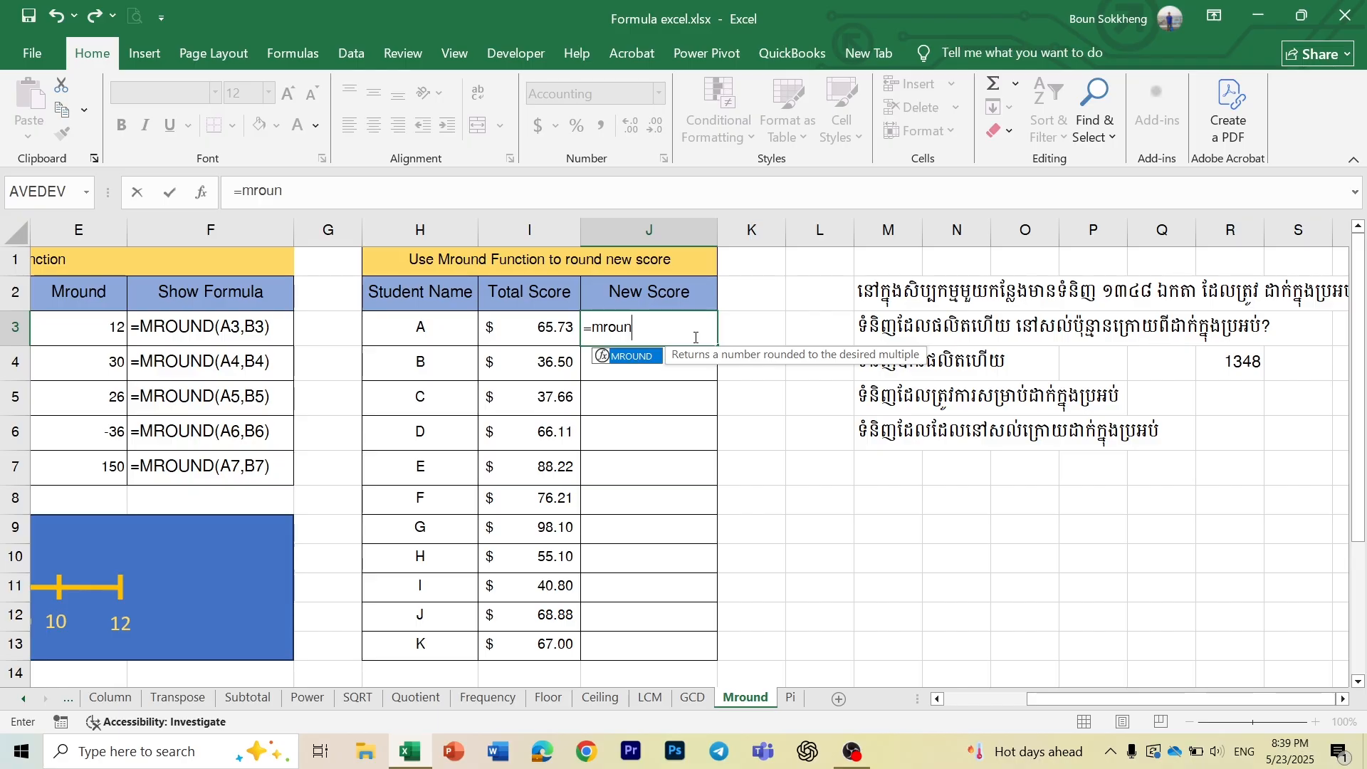
type("d")
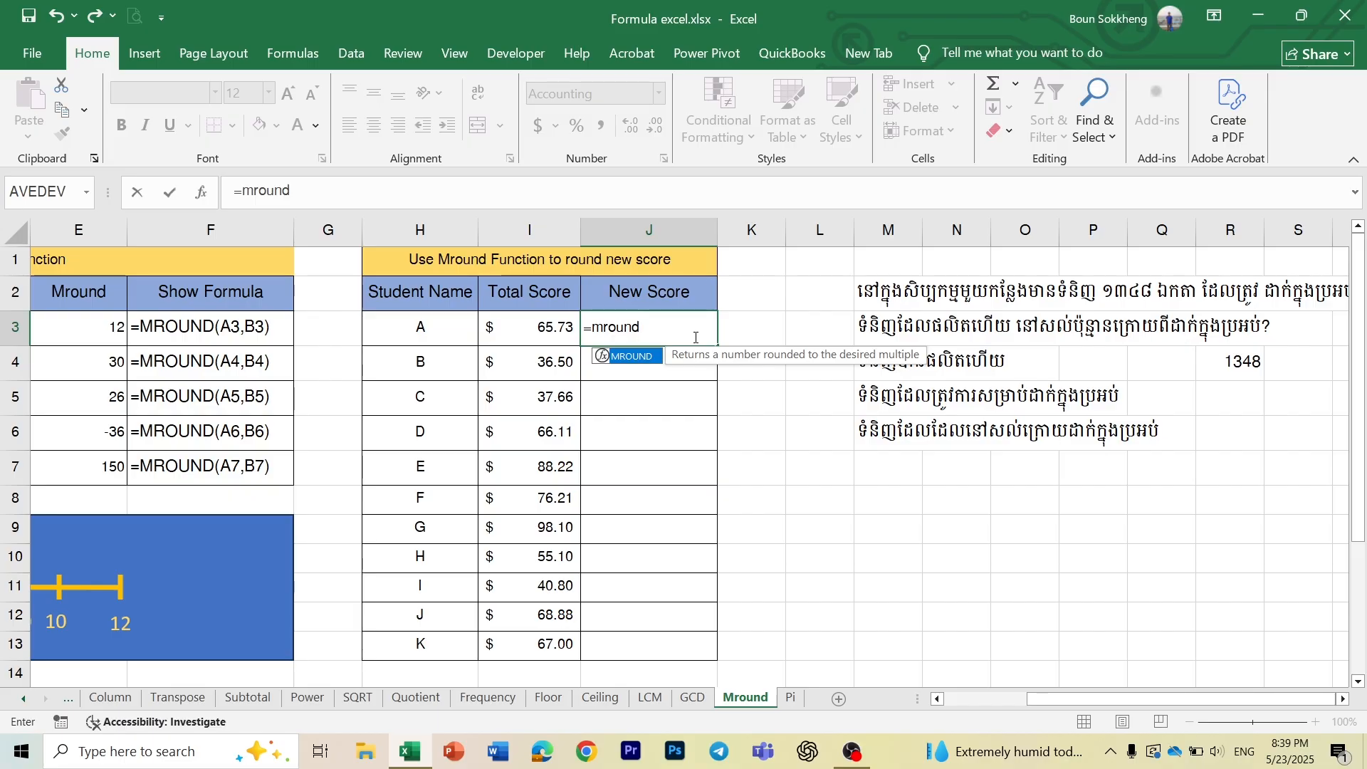
type("(")
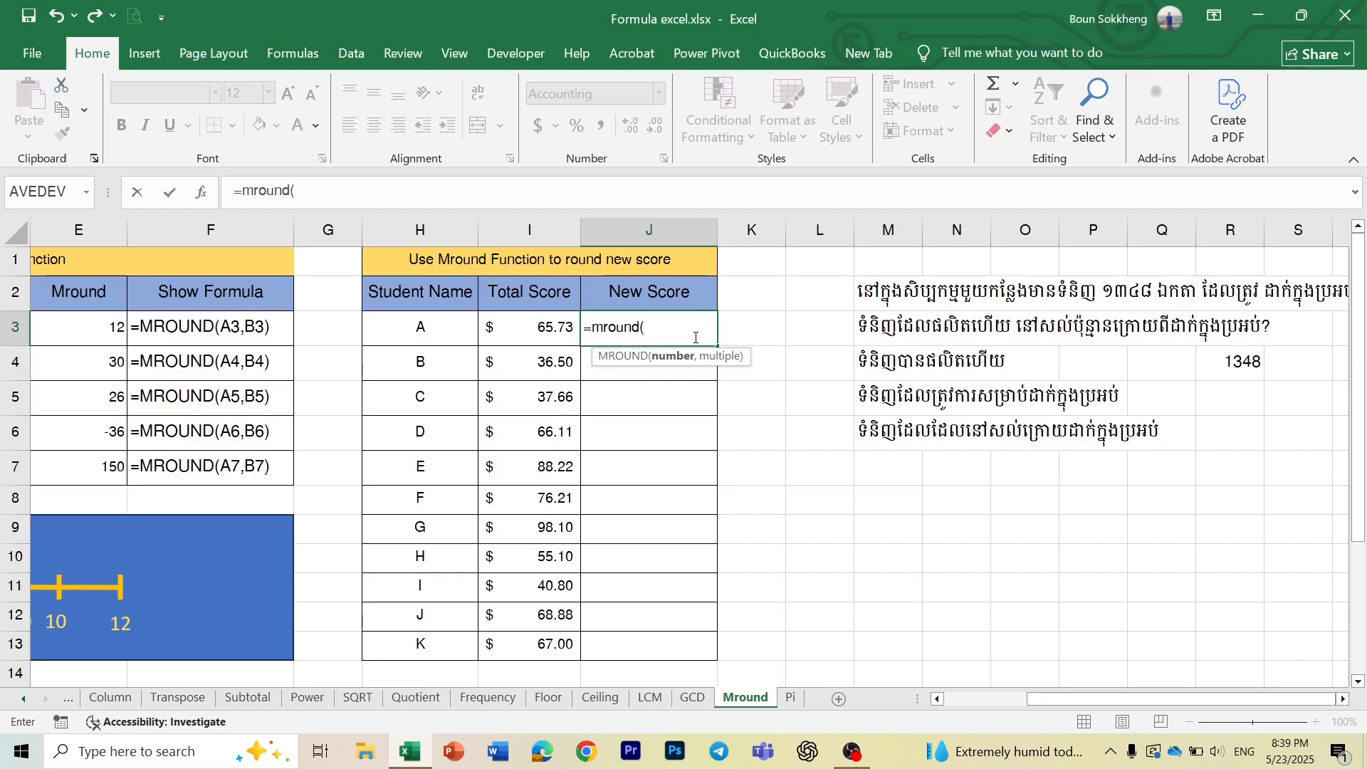
left_click(518, 328)
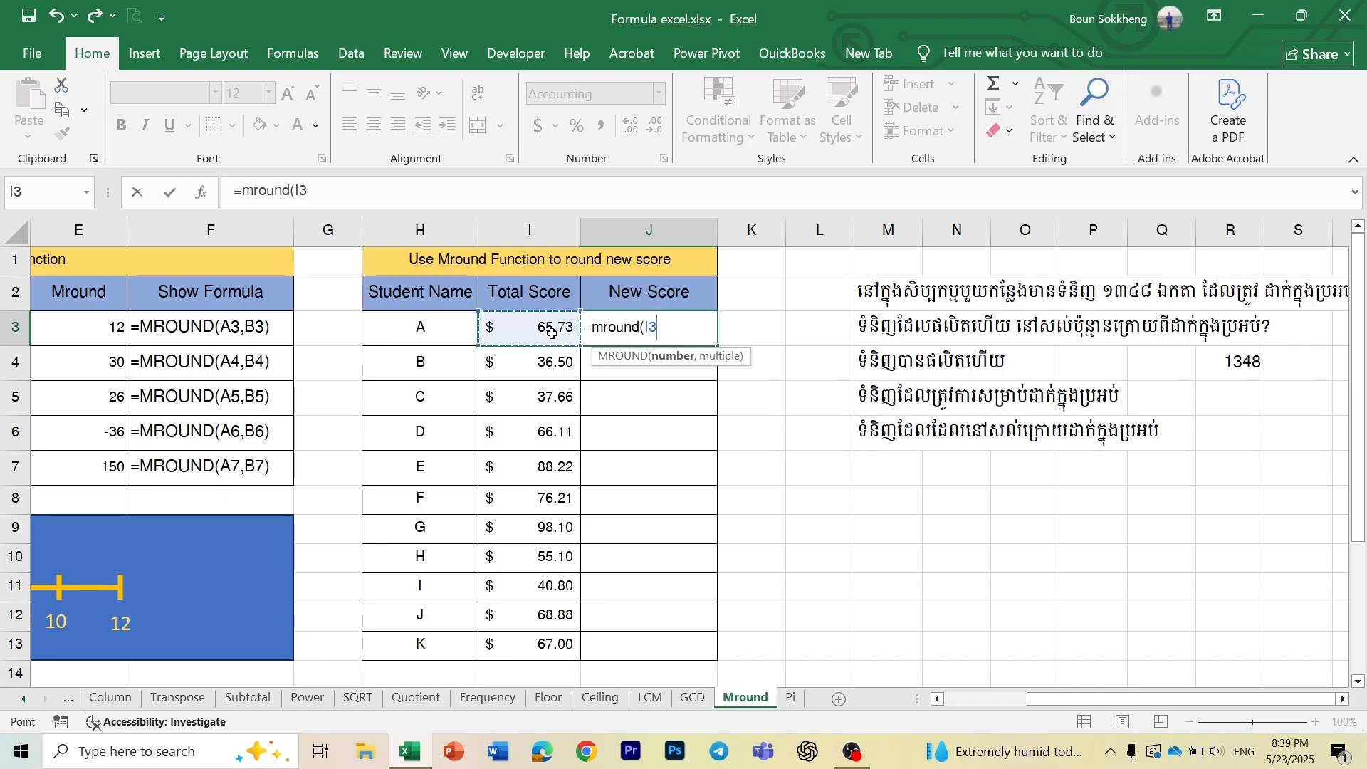
type(",")
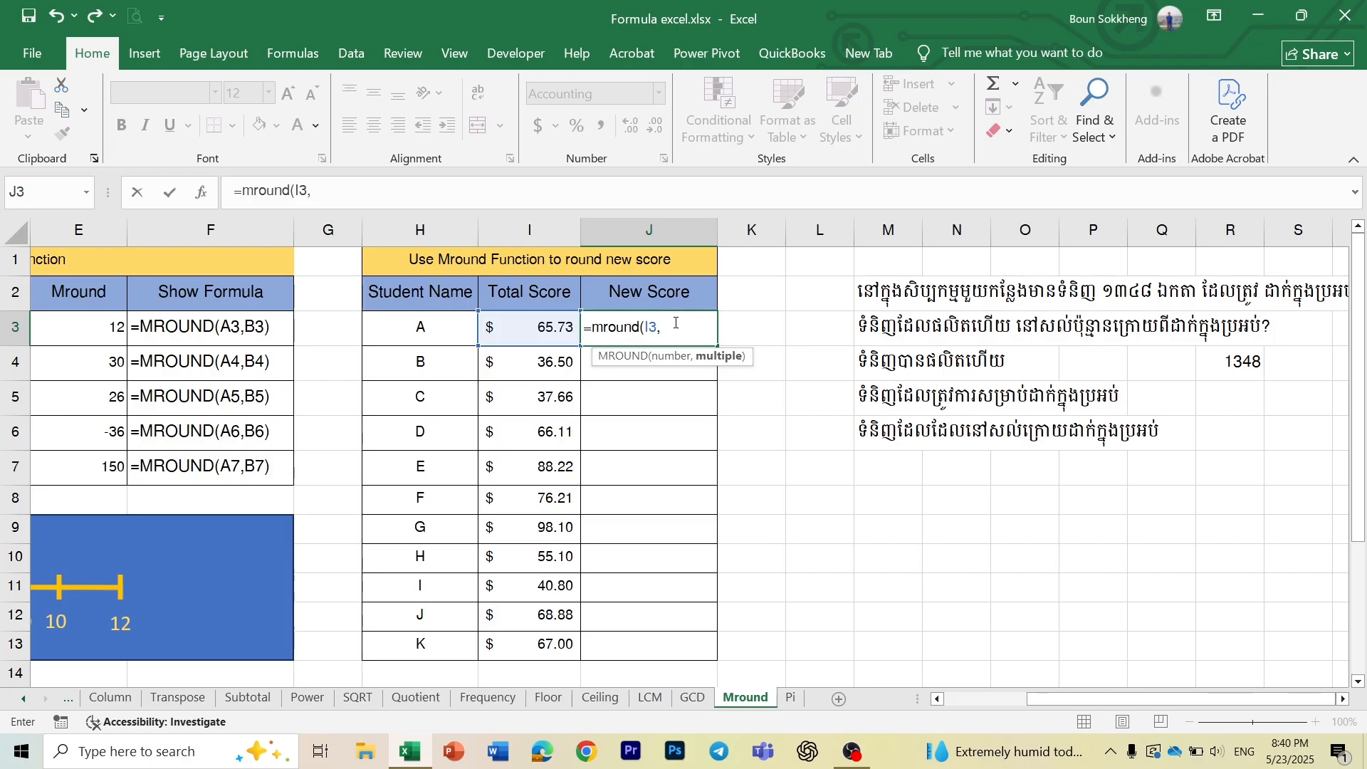
type("0.25)")
key("Return")
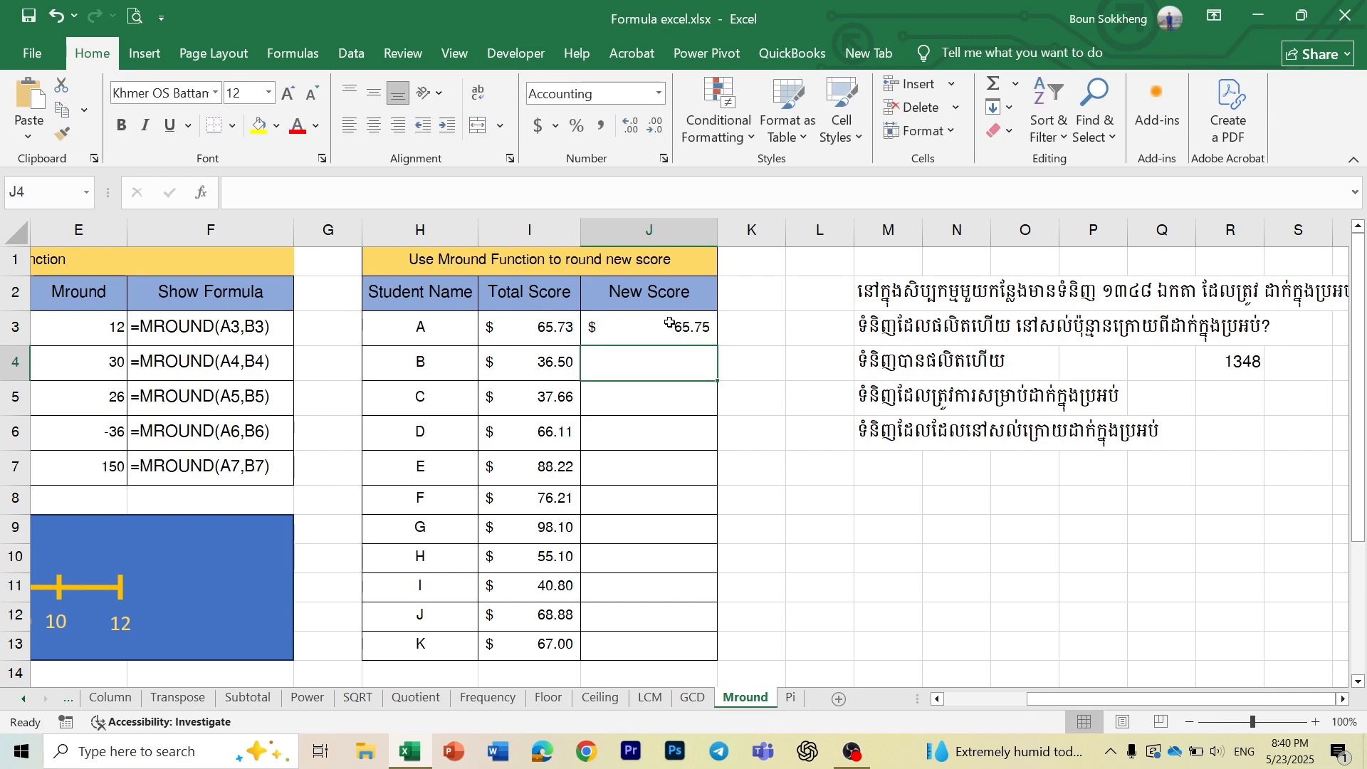
Fill the New Score formula from J3 down through J13 for all the students
left_click(682, 329)
left_click_drag(717, 355, 709, 649)
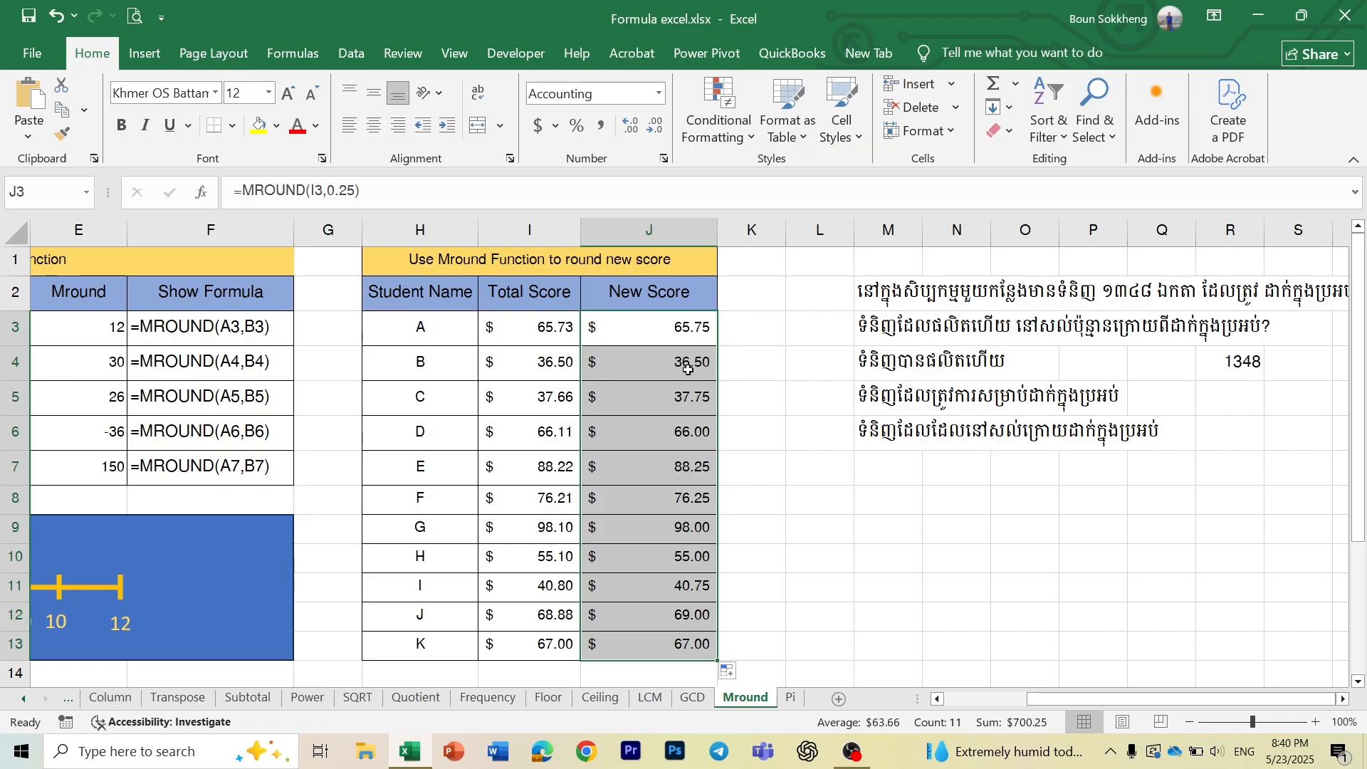
Change the rounding multiple in student A's New Score formula in J3 to 0.5
left_click(555, 367)
left_click(627, 363)
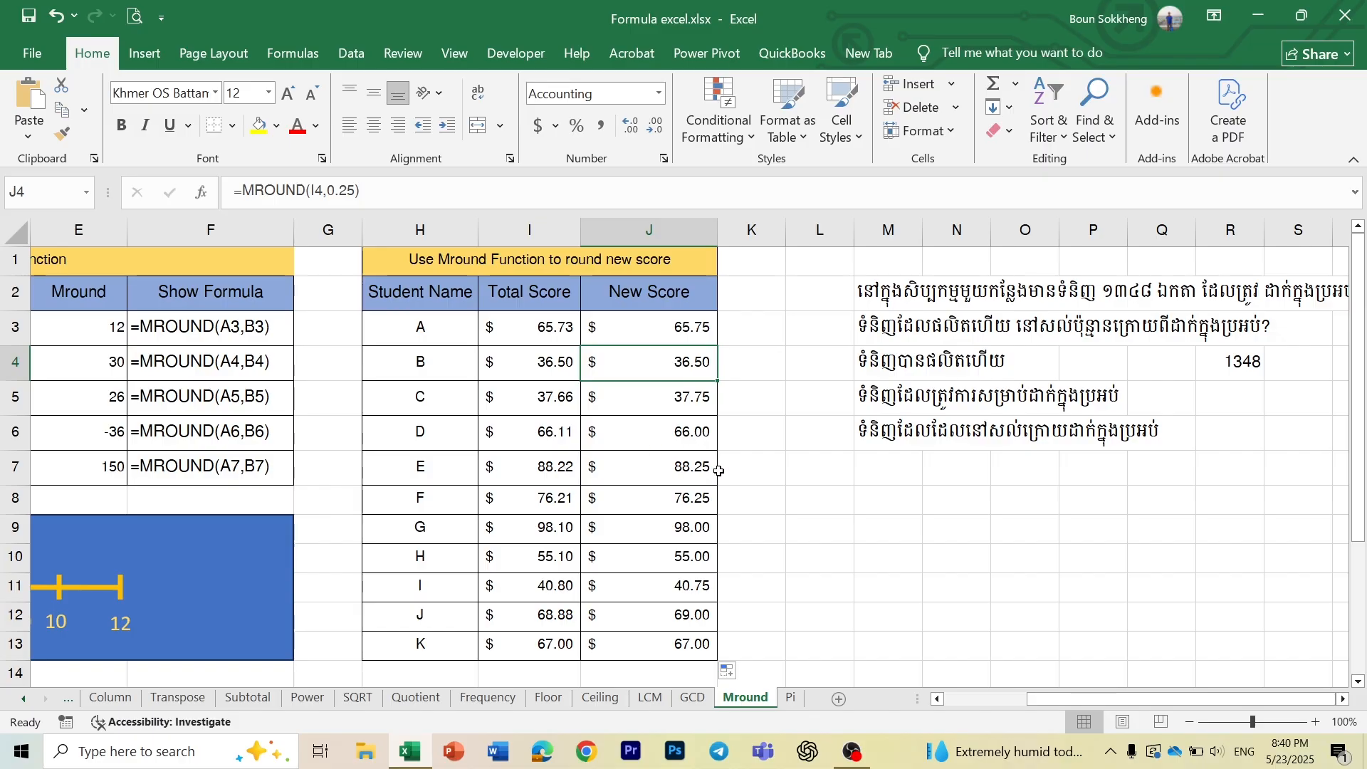
left_click(678, 335)
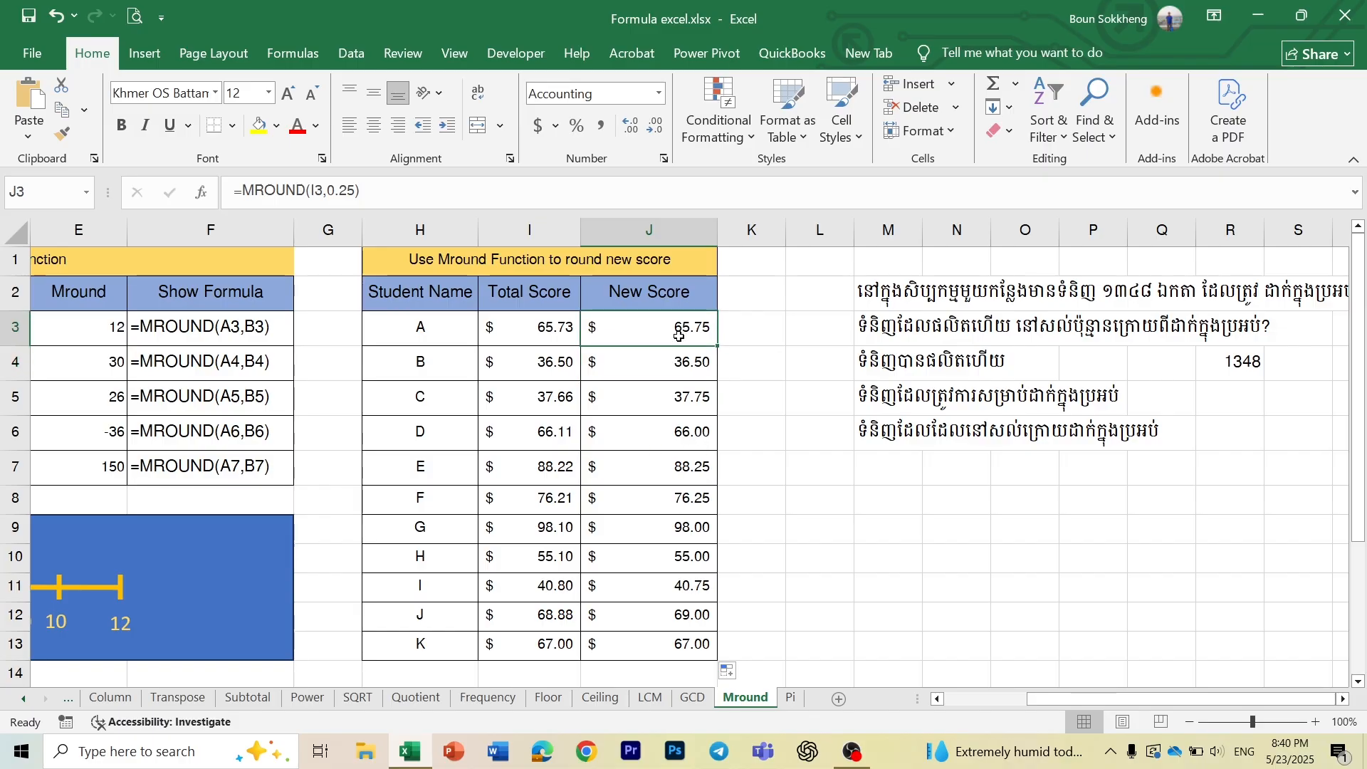
left_click(355, 191)
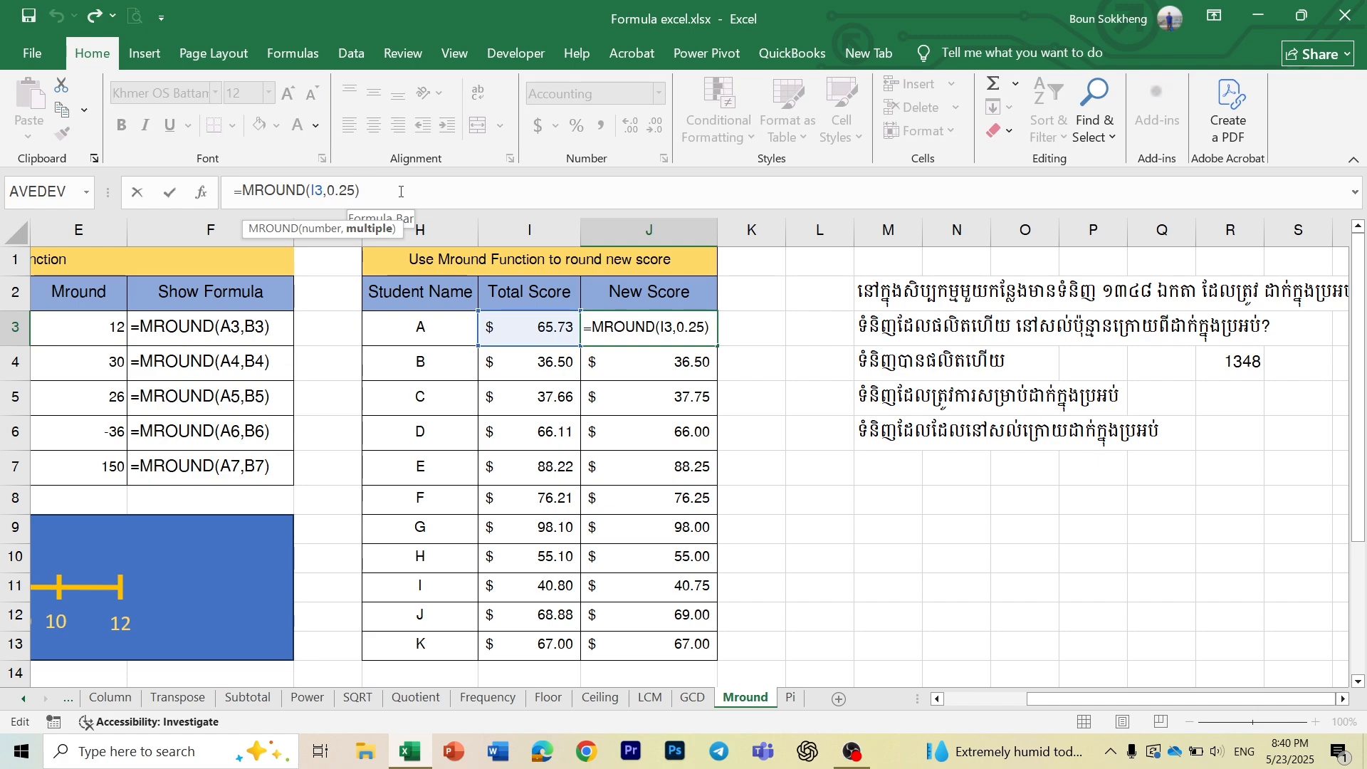
key("BackSpace")
key("BackSpace")
key("BackSpace")
key("BackSpace")
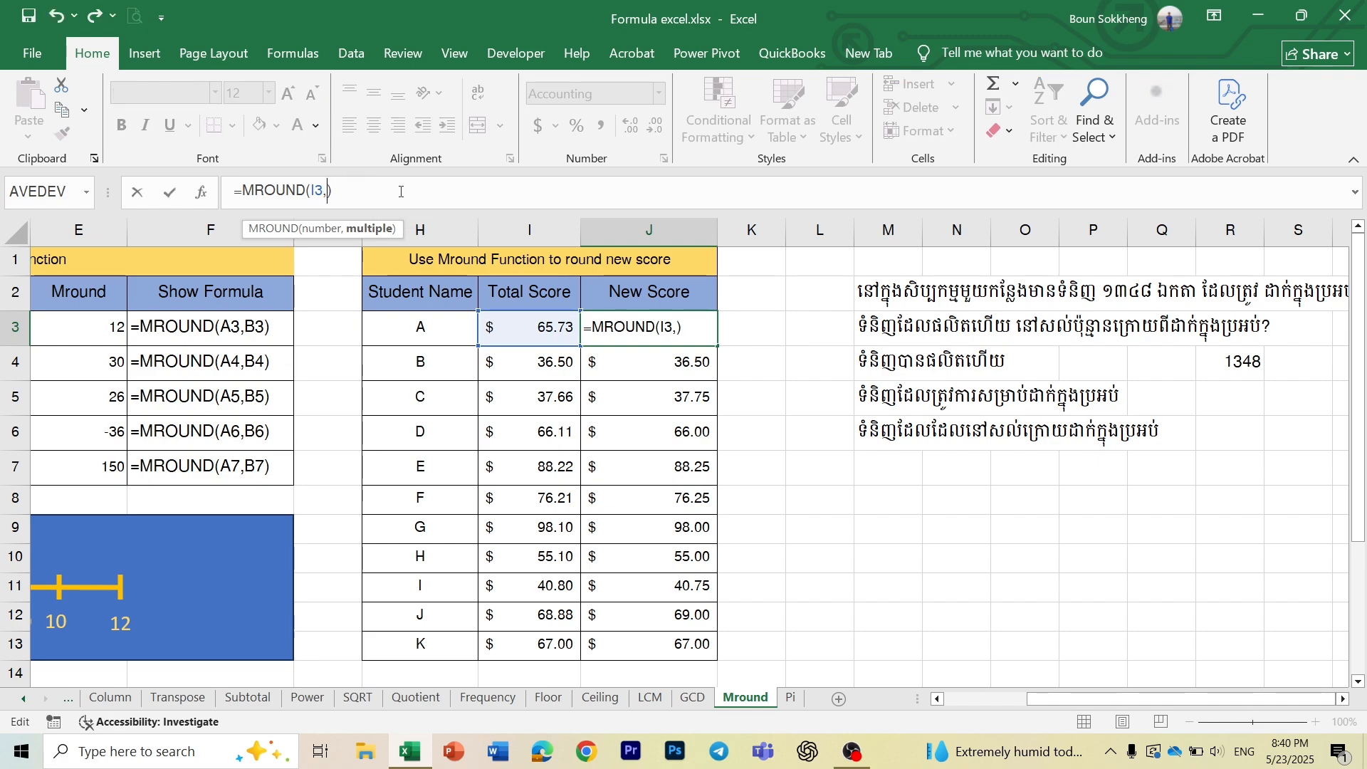
type("0.5")
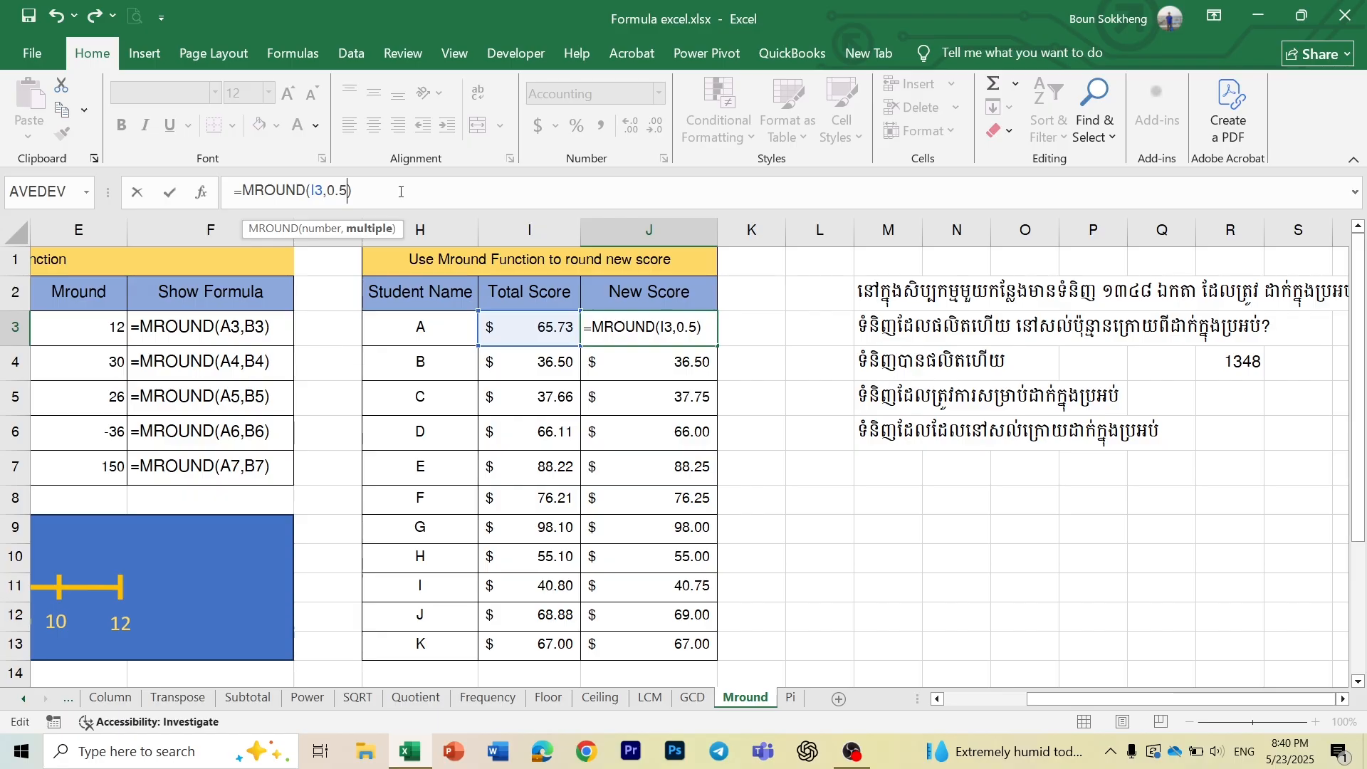
key("Return")
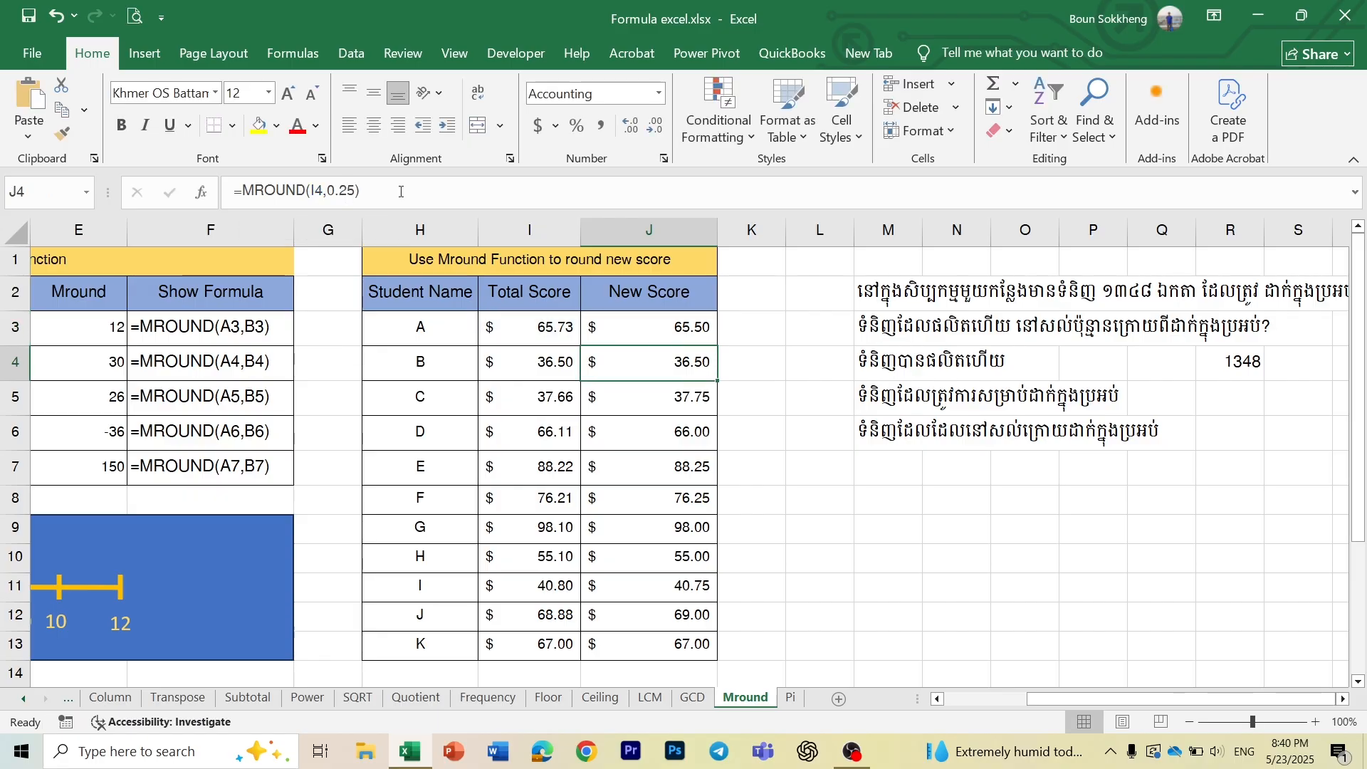
Fill the 0.5-multiple formula from J3 down through J13 for all the students
left_click(688, 332)
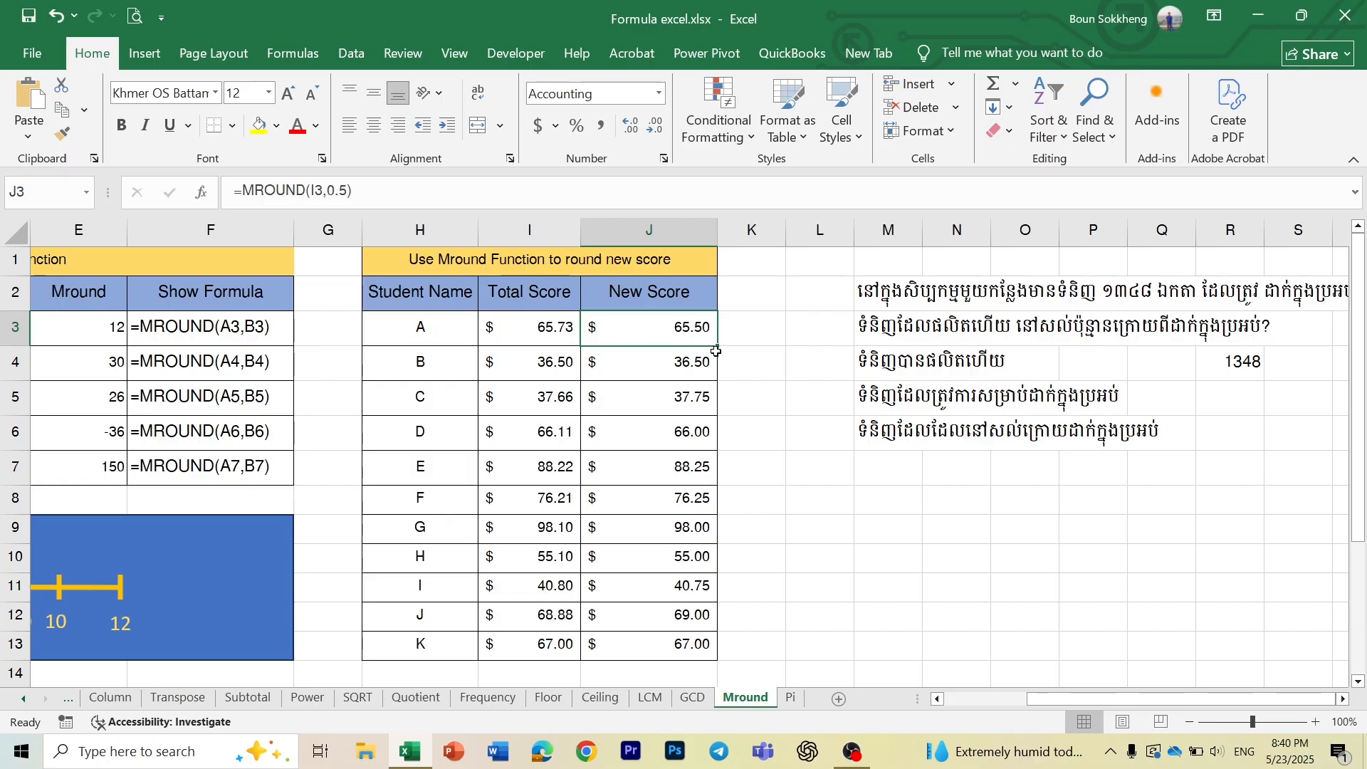
left_click_drag(716, 346, 717, 659)
left_click(682, 364)
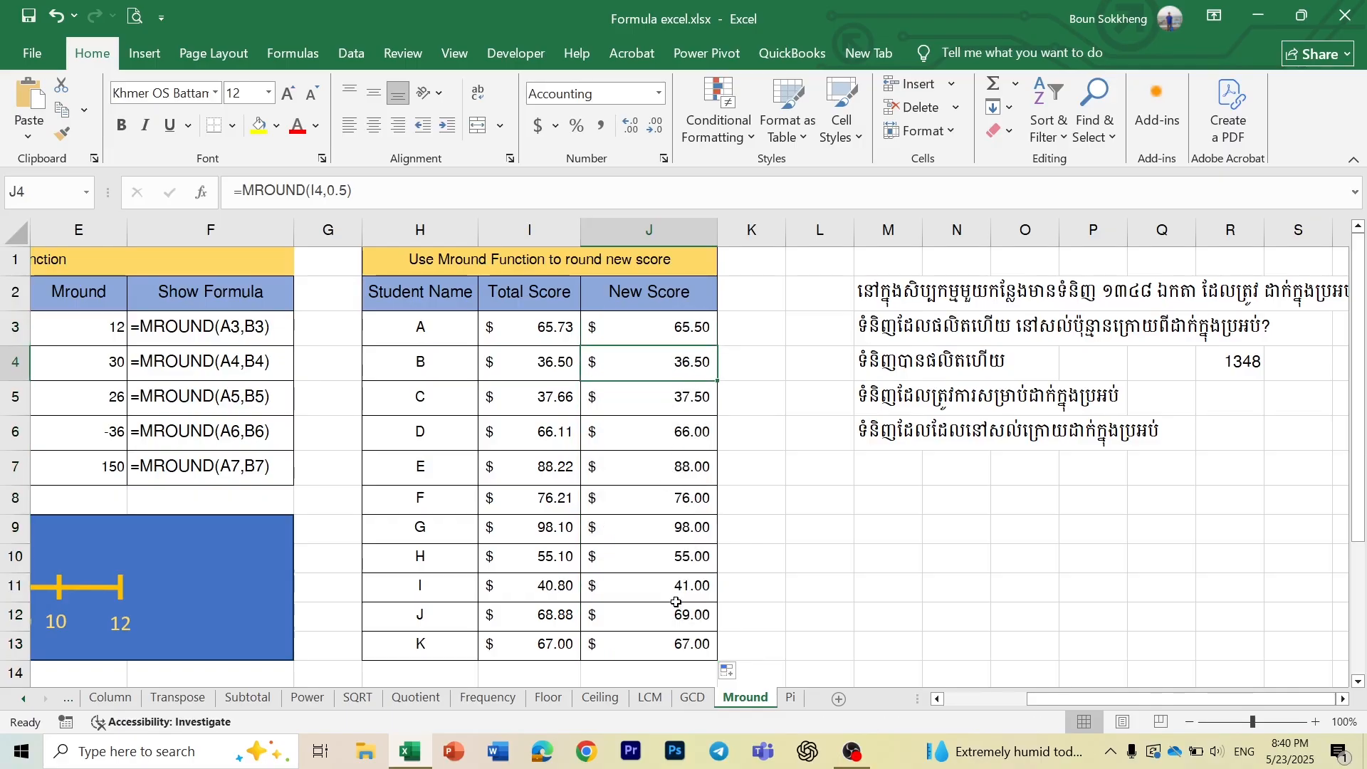
Change the New Score formula in J3 to =MROUND(I3,1) and fill it down through J13
left_click(660, 326)
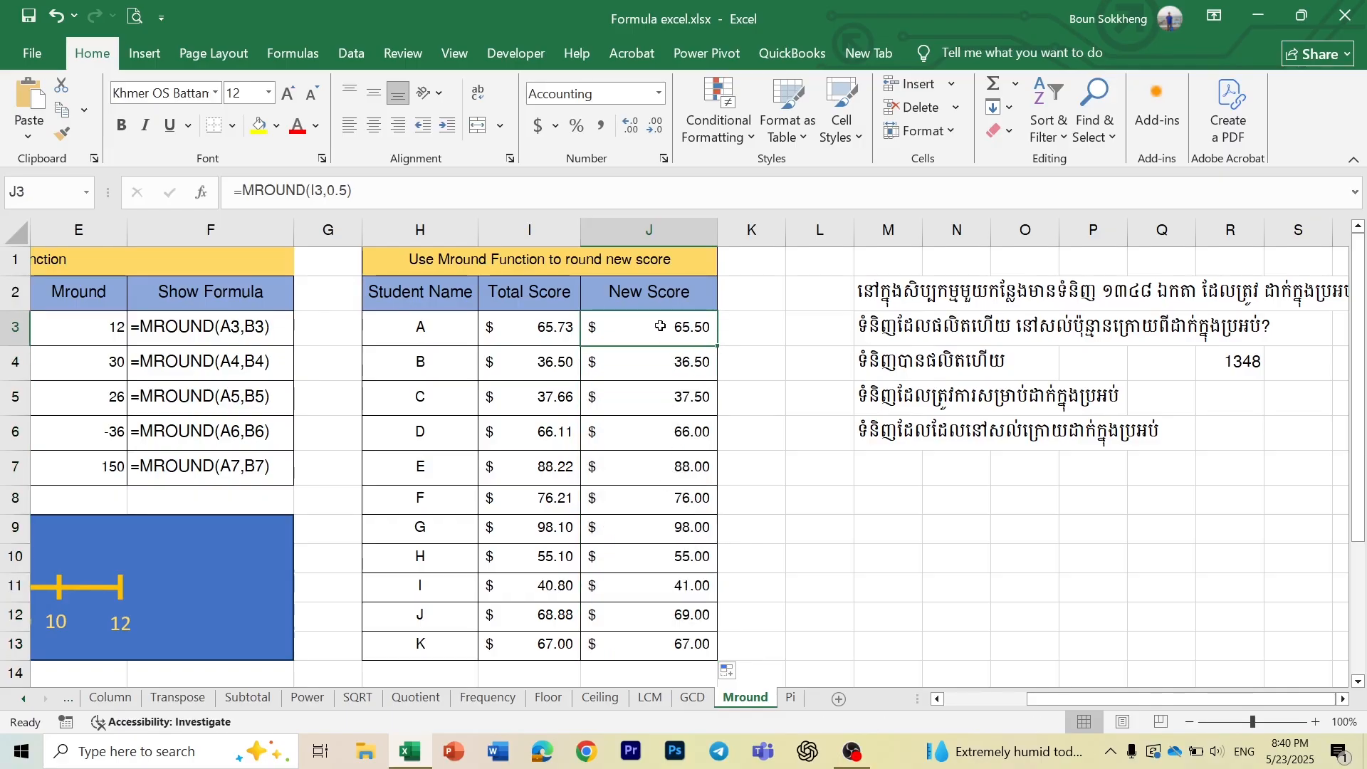
left_click(361, 188)
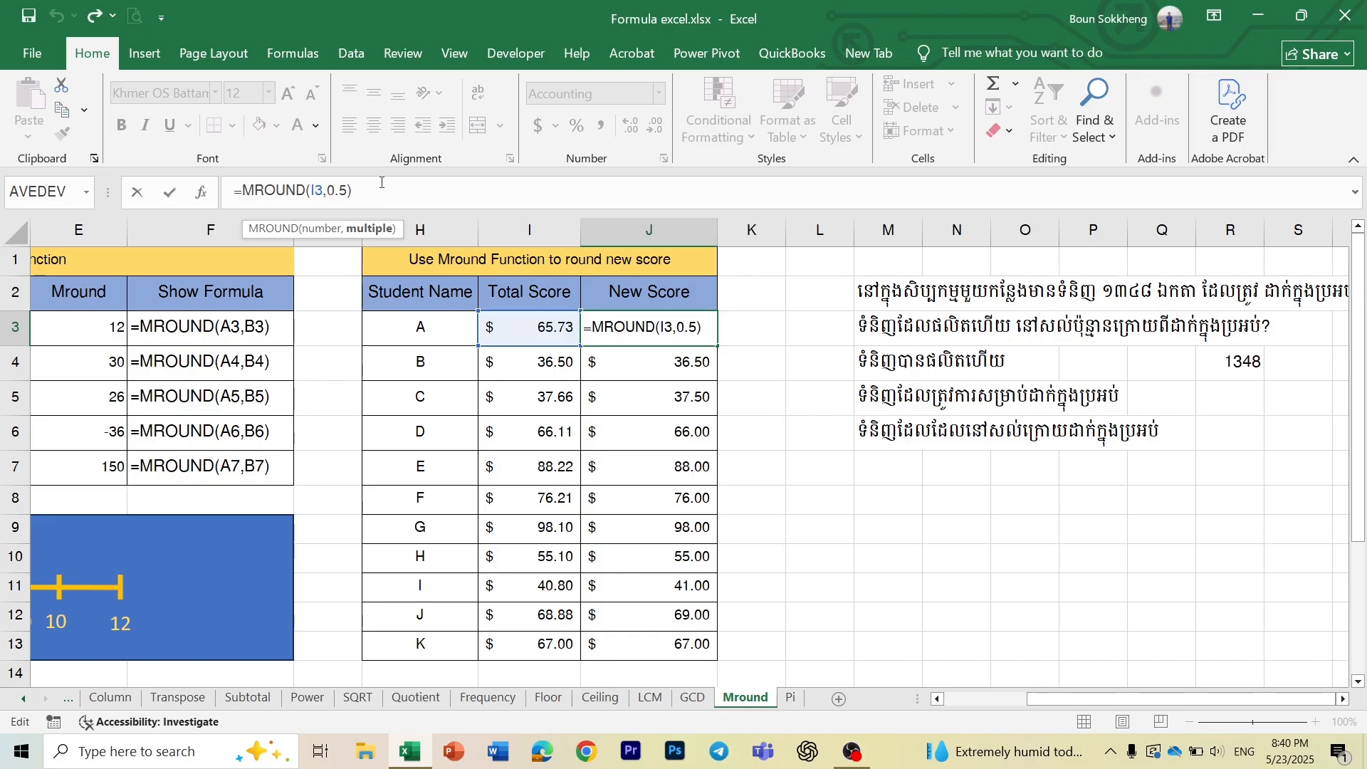
key("BackSpace")
key("BackSpace")
key("BackSpace")
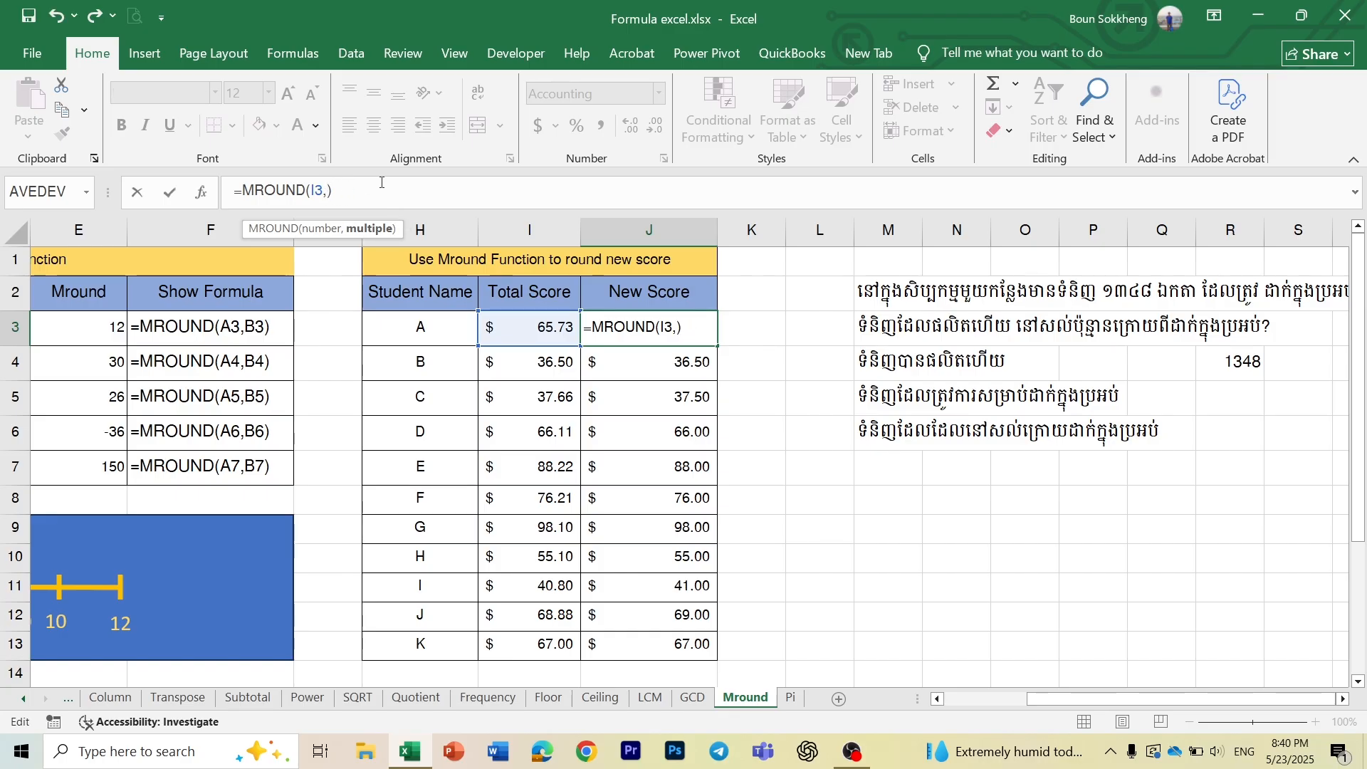
type("1")
key("Return")
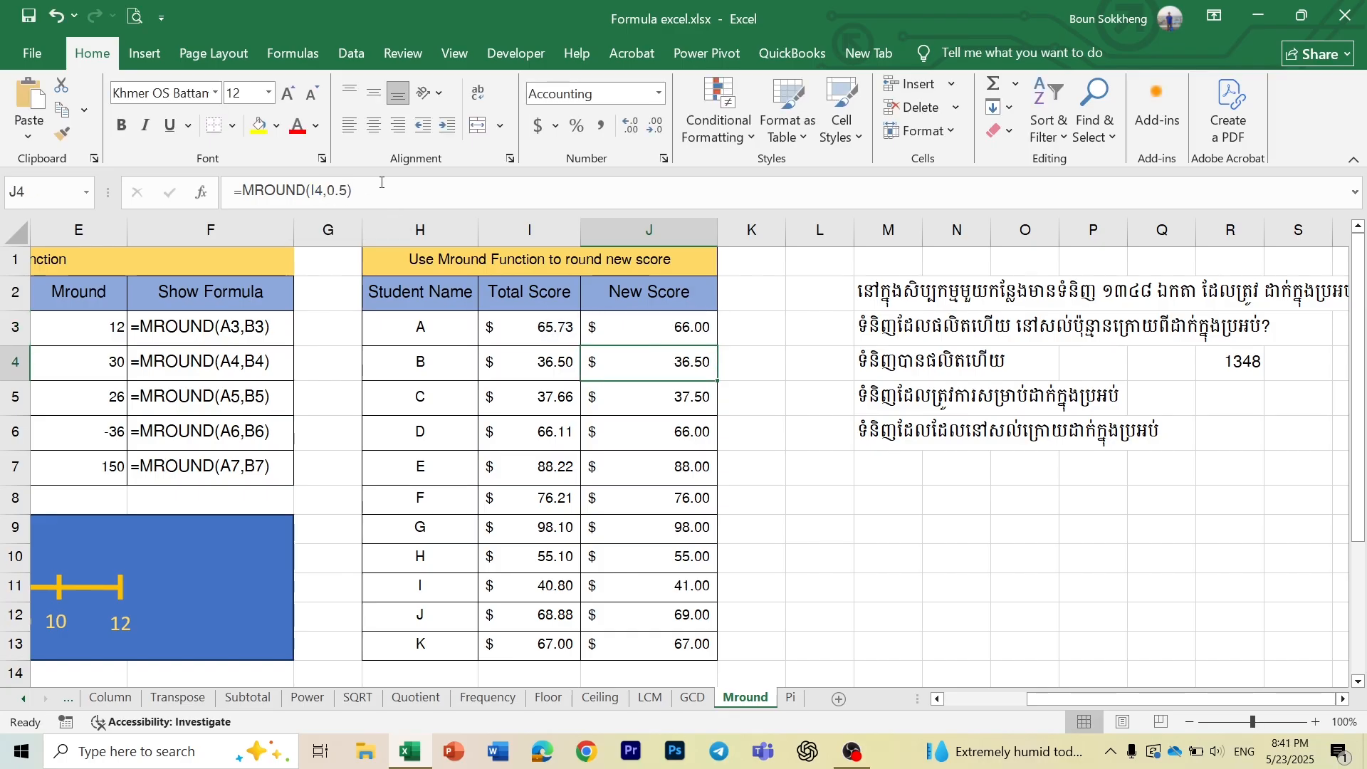
left_click(616, 336)
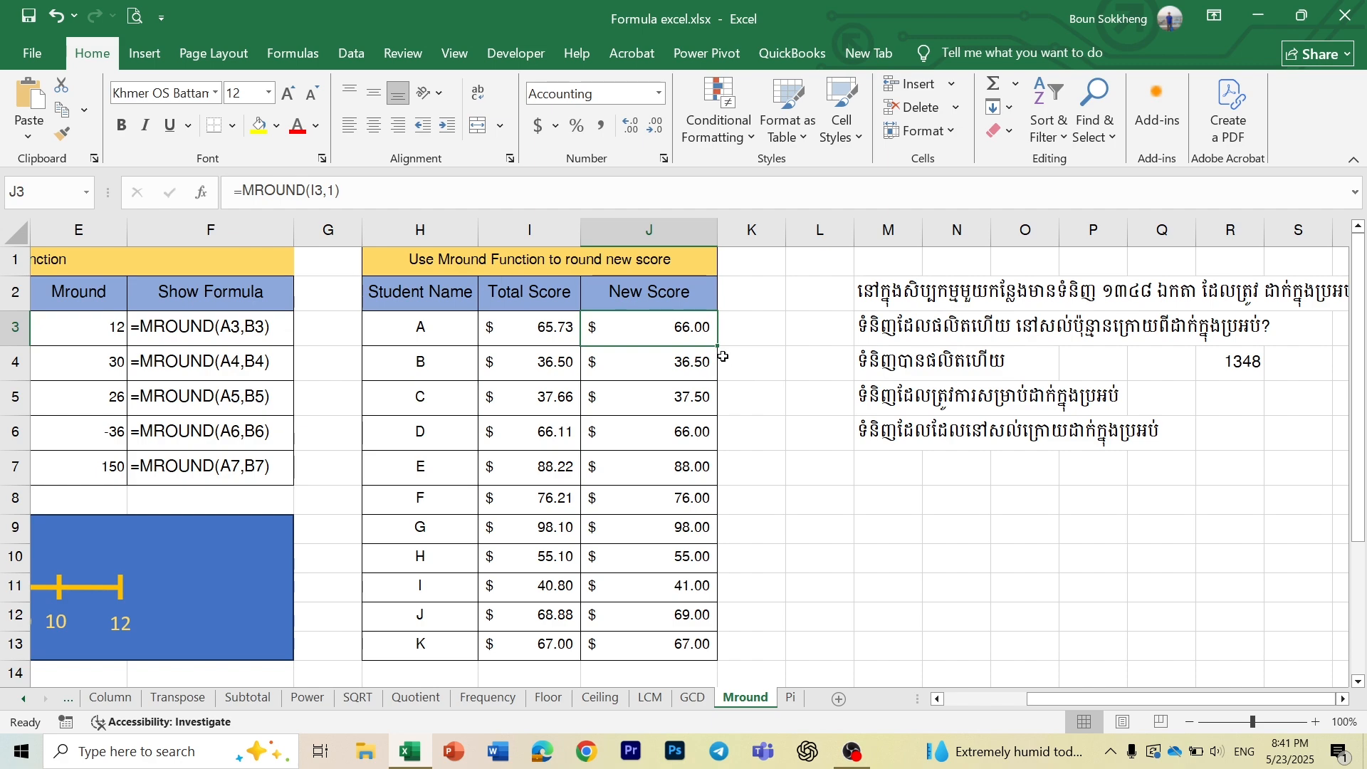
left_click_drag(718, 346, 718, 660)
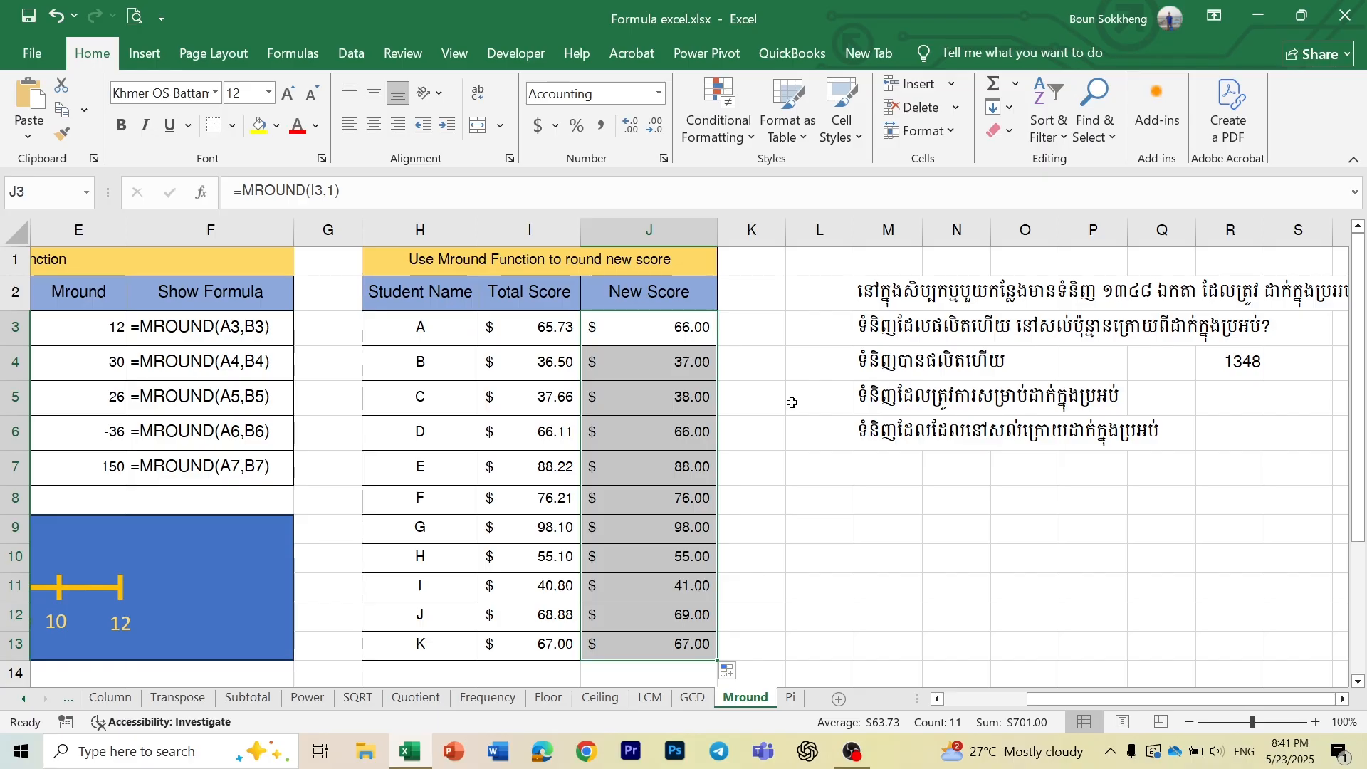
In the packing problem, enter =MROUND(R4,12) in R5 to round the produced goods to a multiple of 12
scroll(791, 399, "right", 3)
left_click(546, 465)
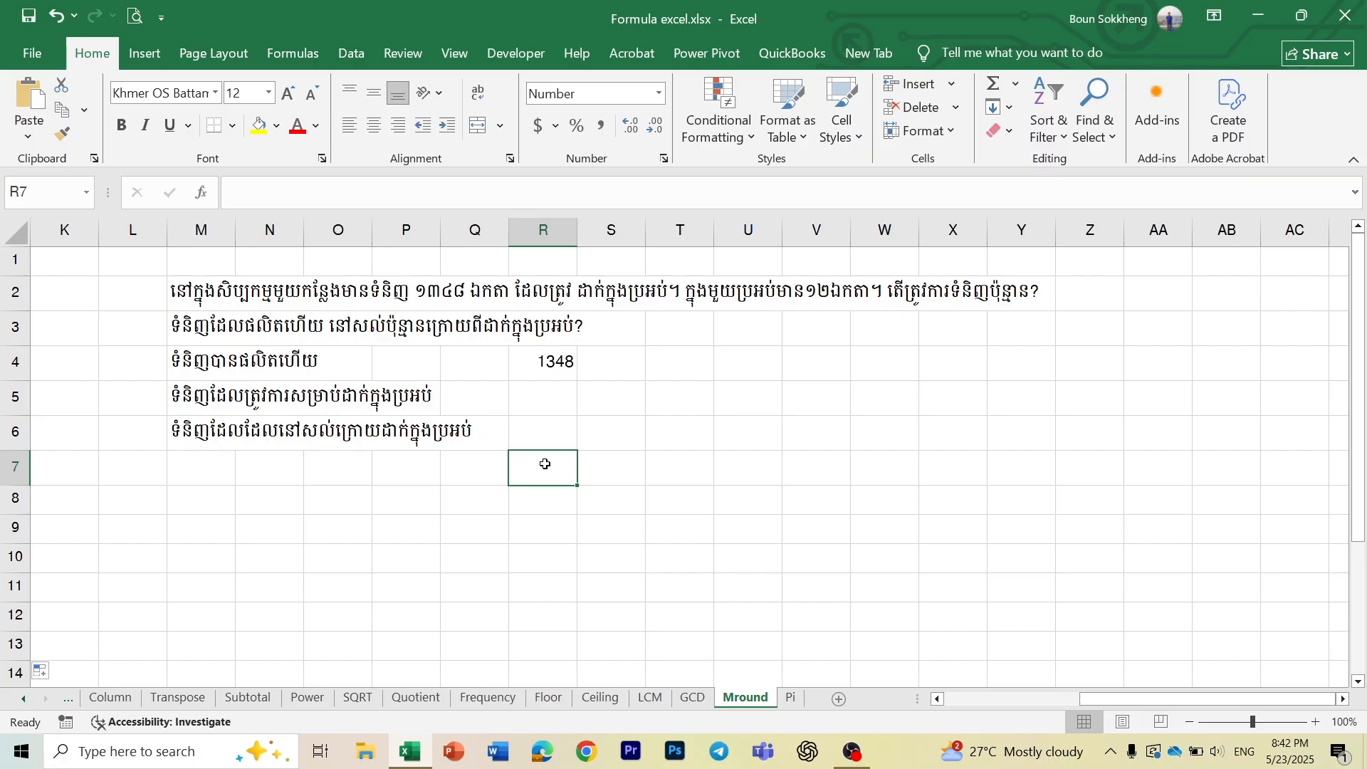
left_click(559, 364)
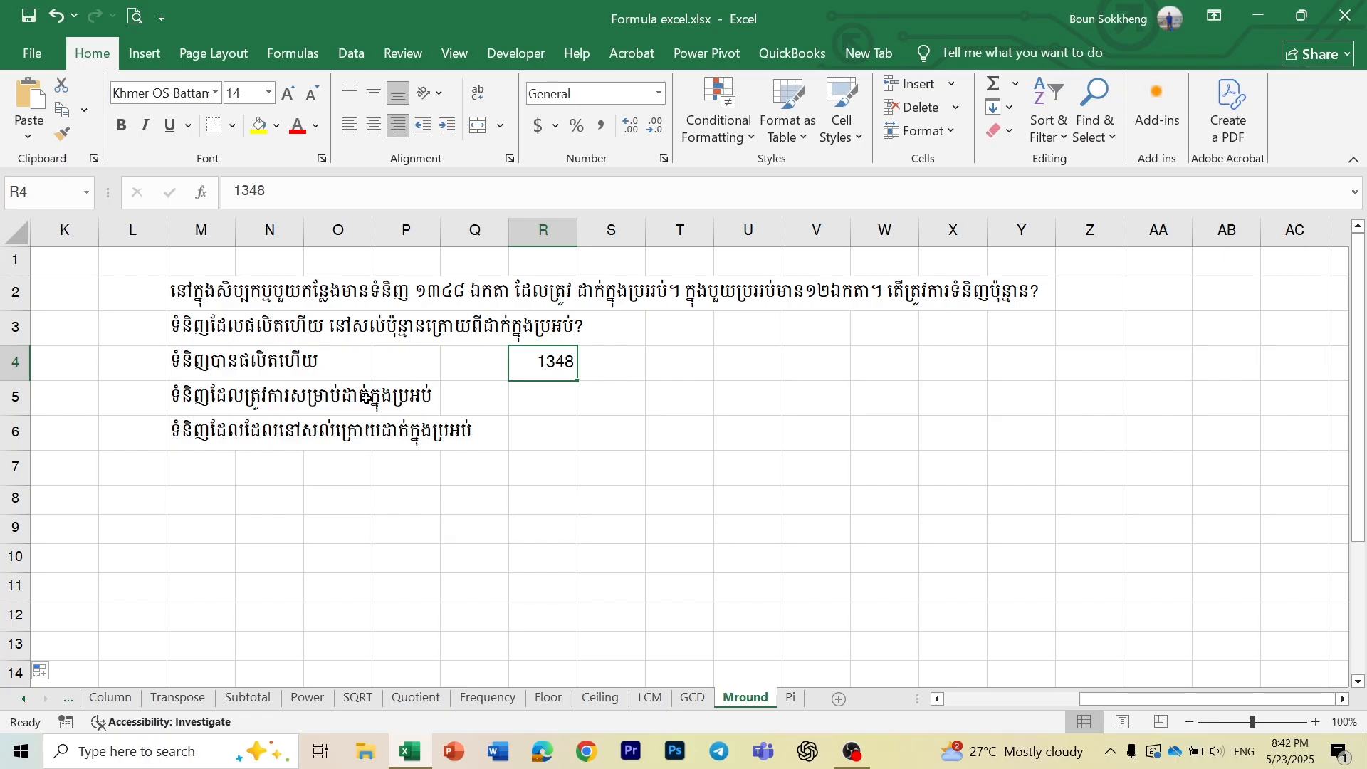
left_click(541, 398)
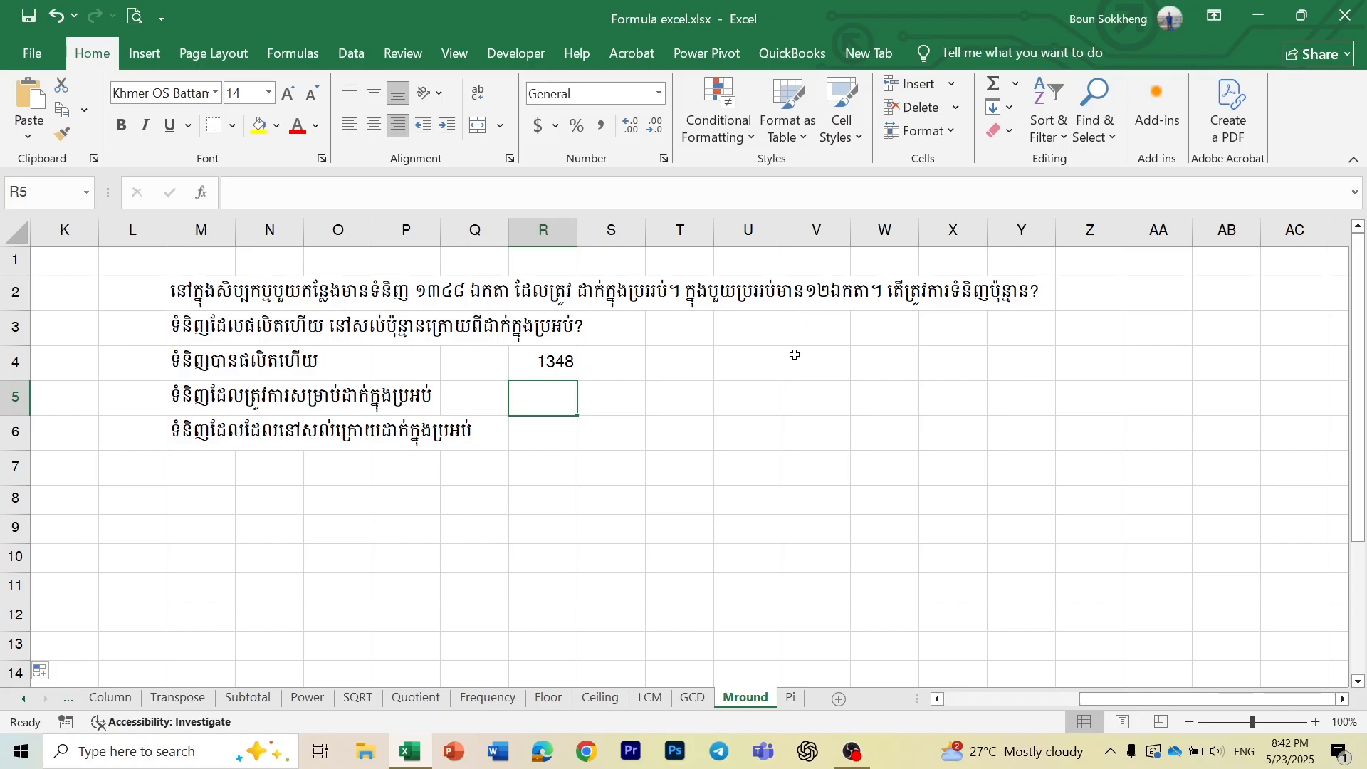
type("=m")
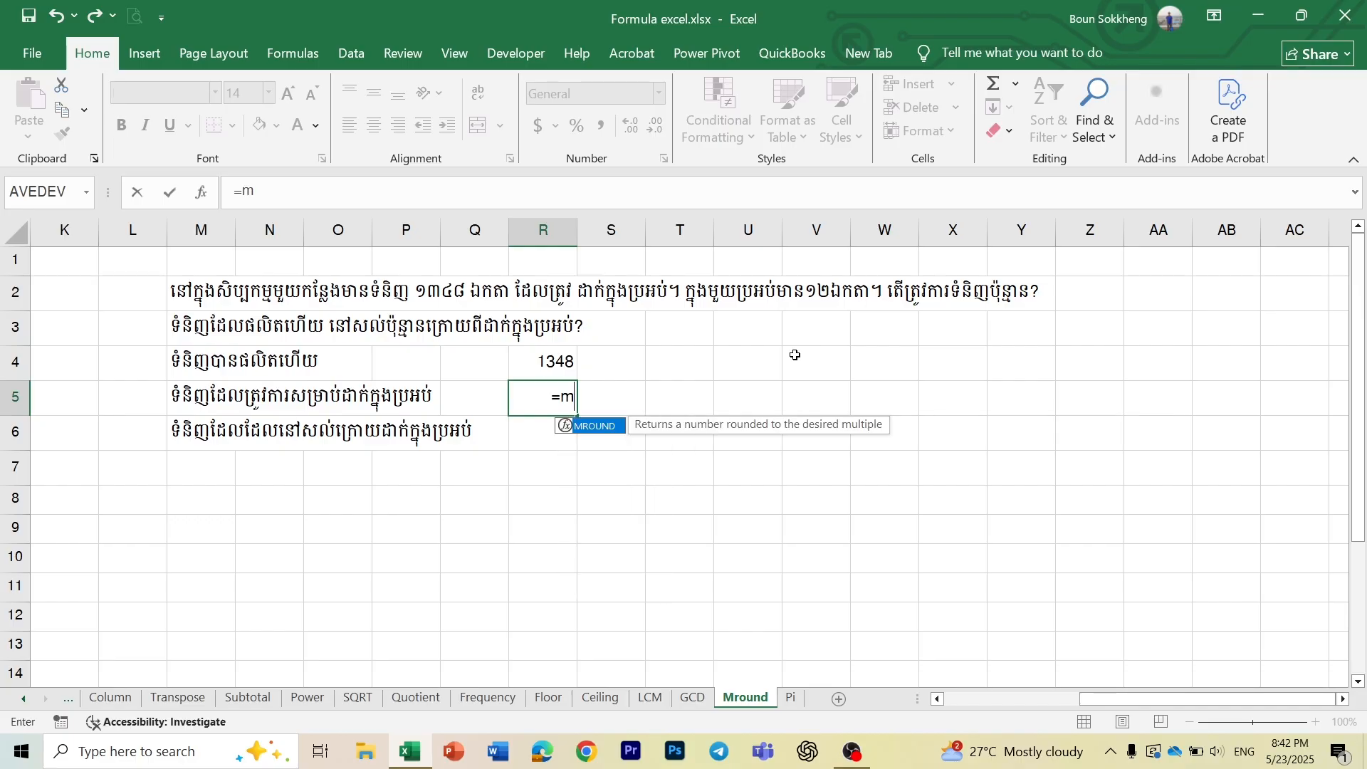
type("round(")
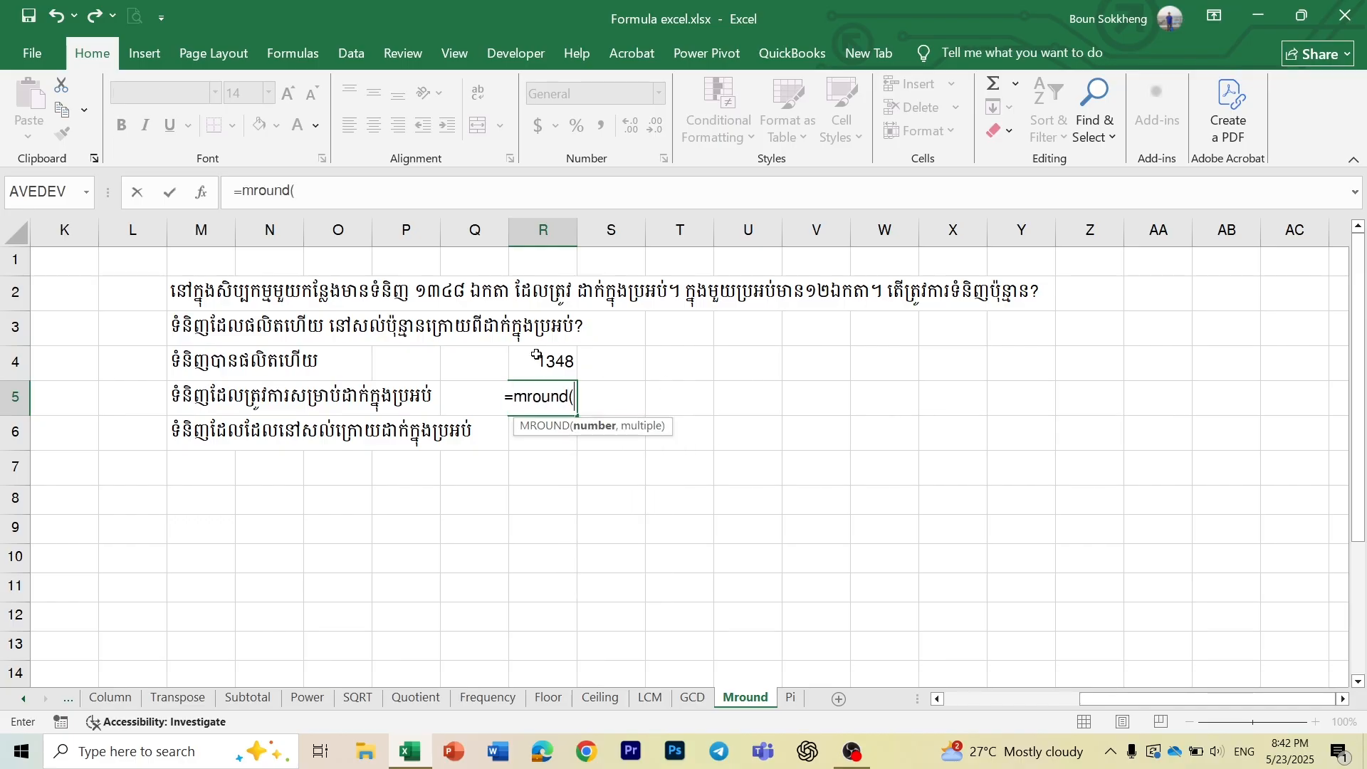
left_click(537, 357)
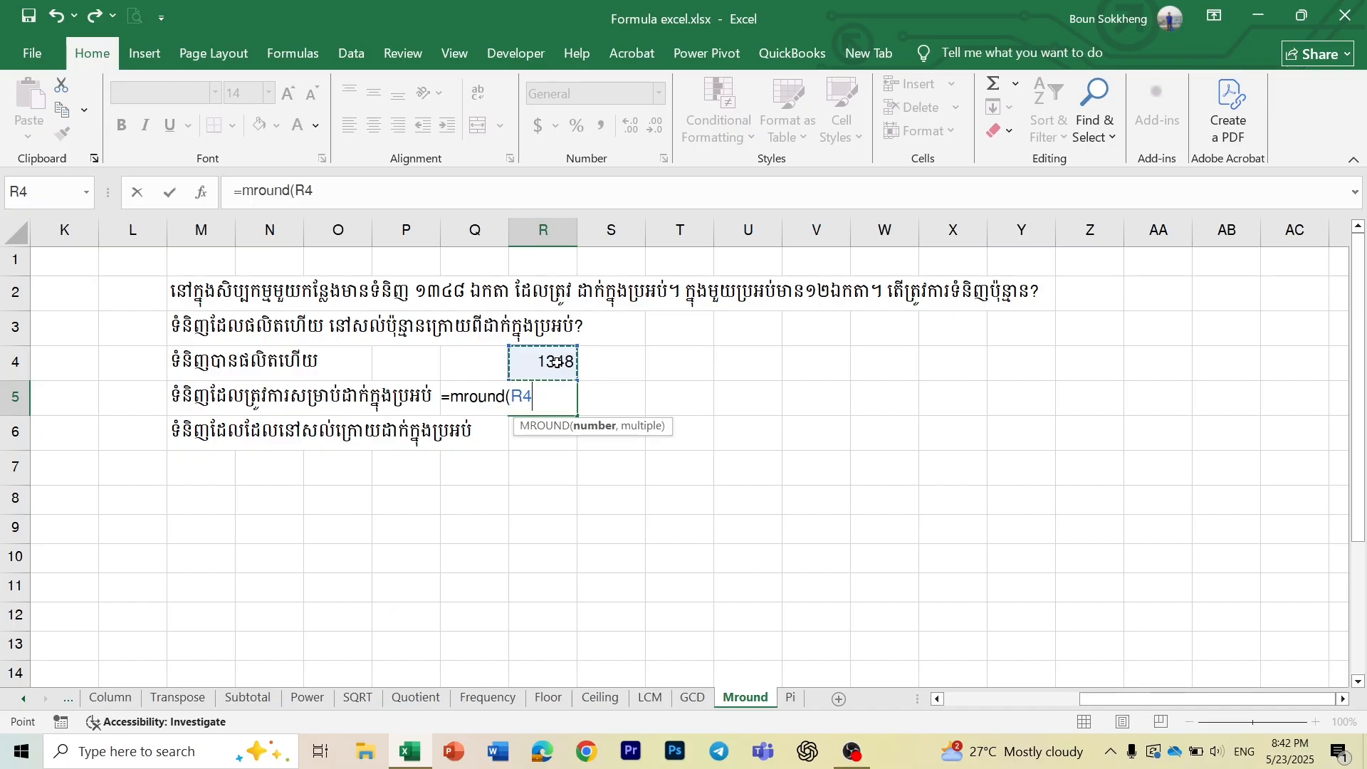
type(",")
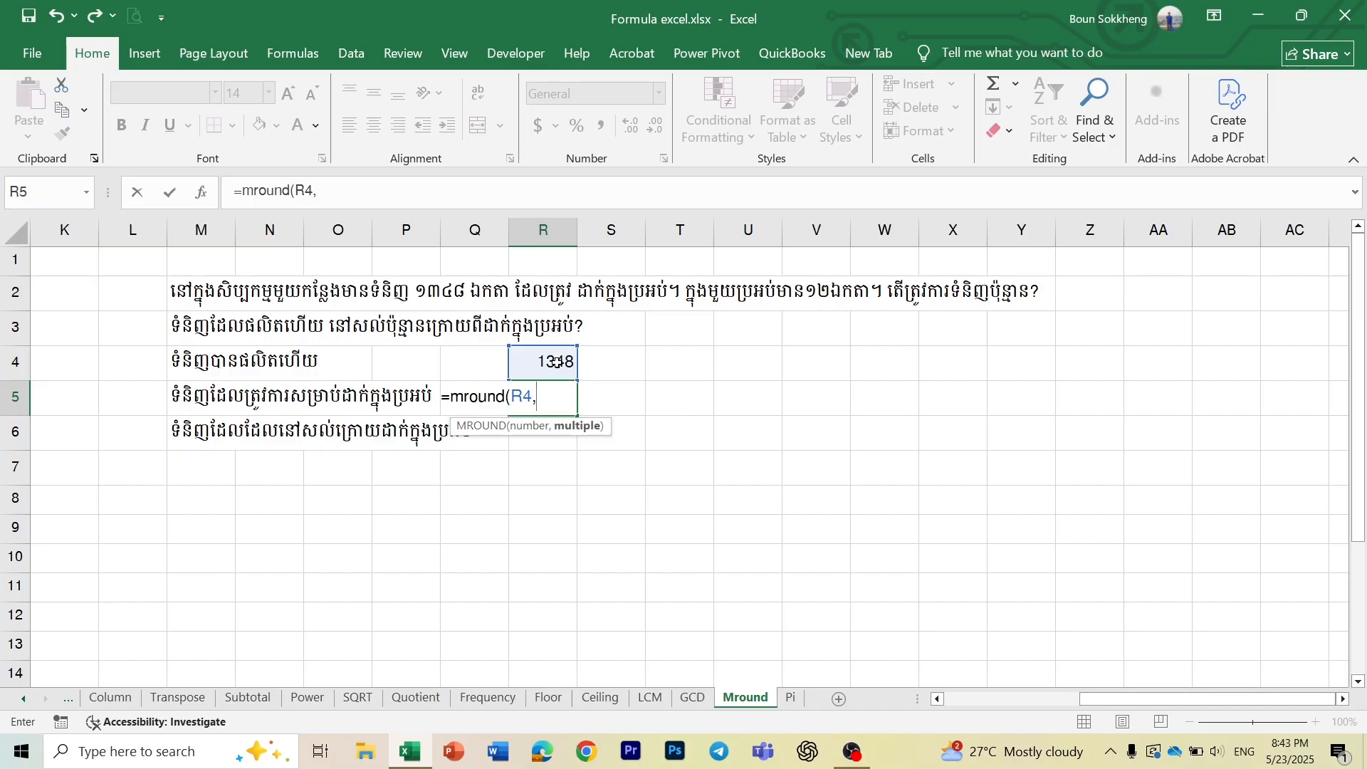
type("12)")
key("Return")
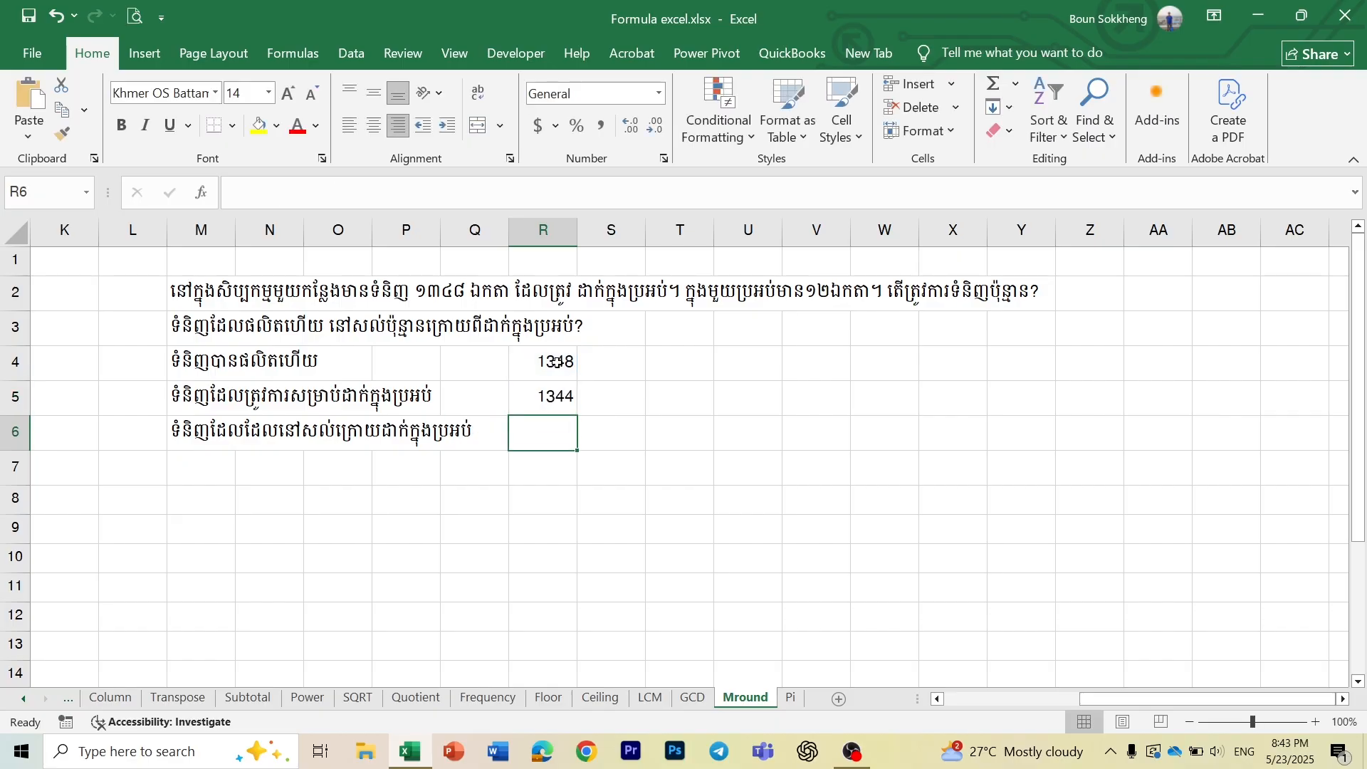
left_click(523, 396)
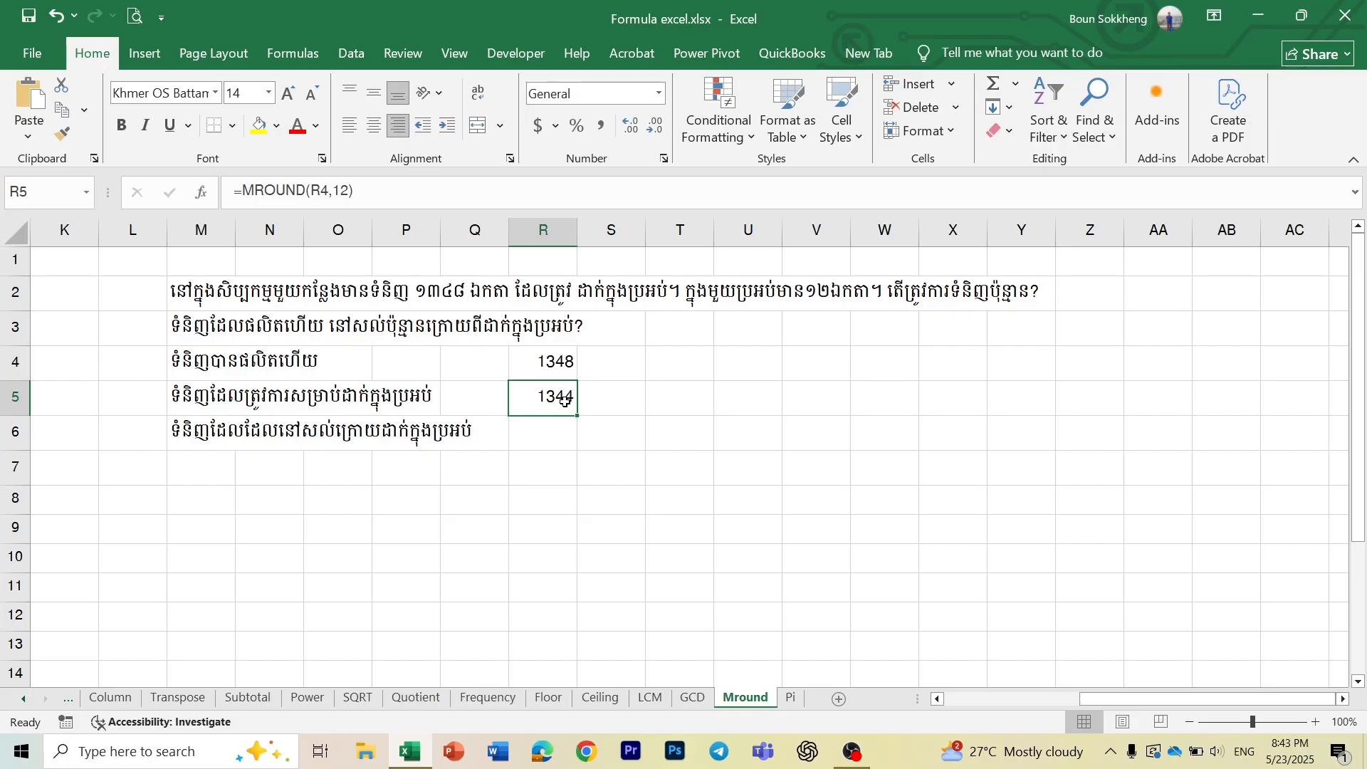
Enter =R4-R5 in R6 to calculate the goods left over after packing
left_click(541, 439)
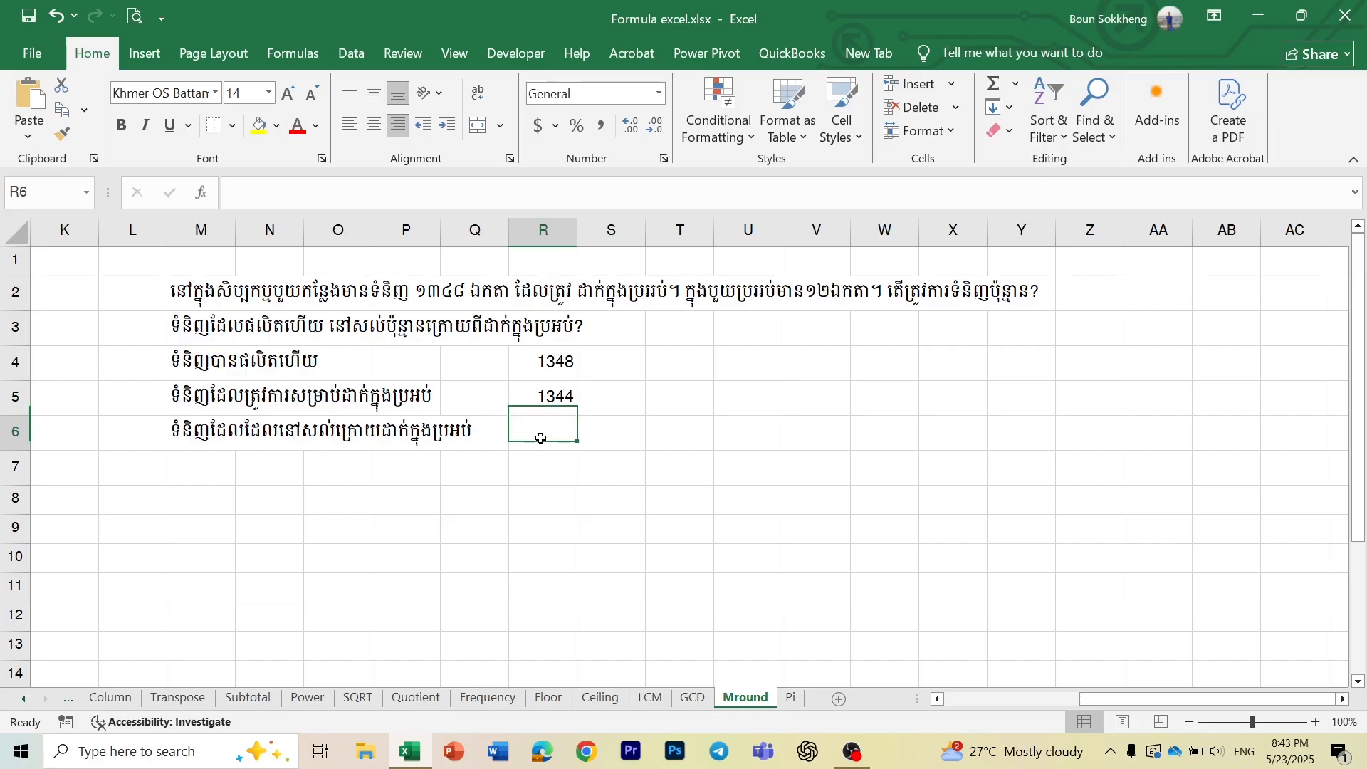
type("=")
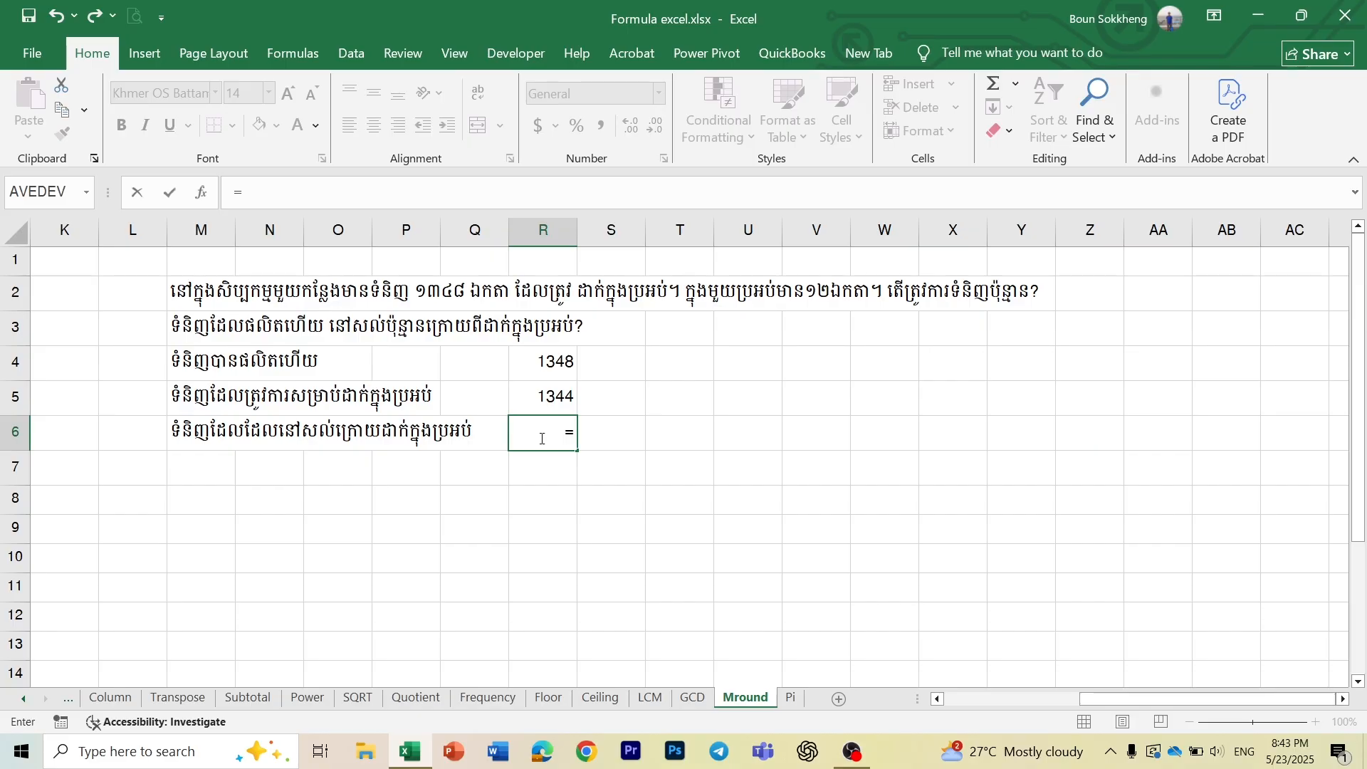
left_click(561, 370)
type("-")
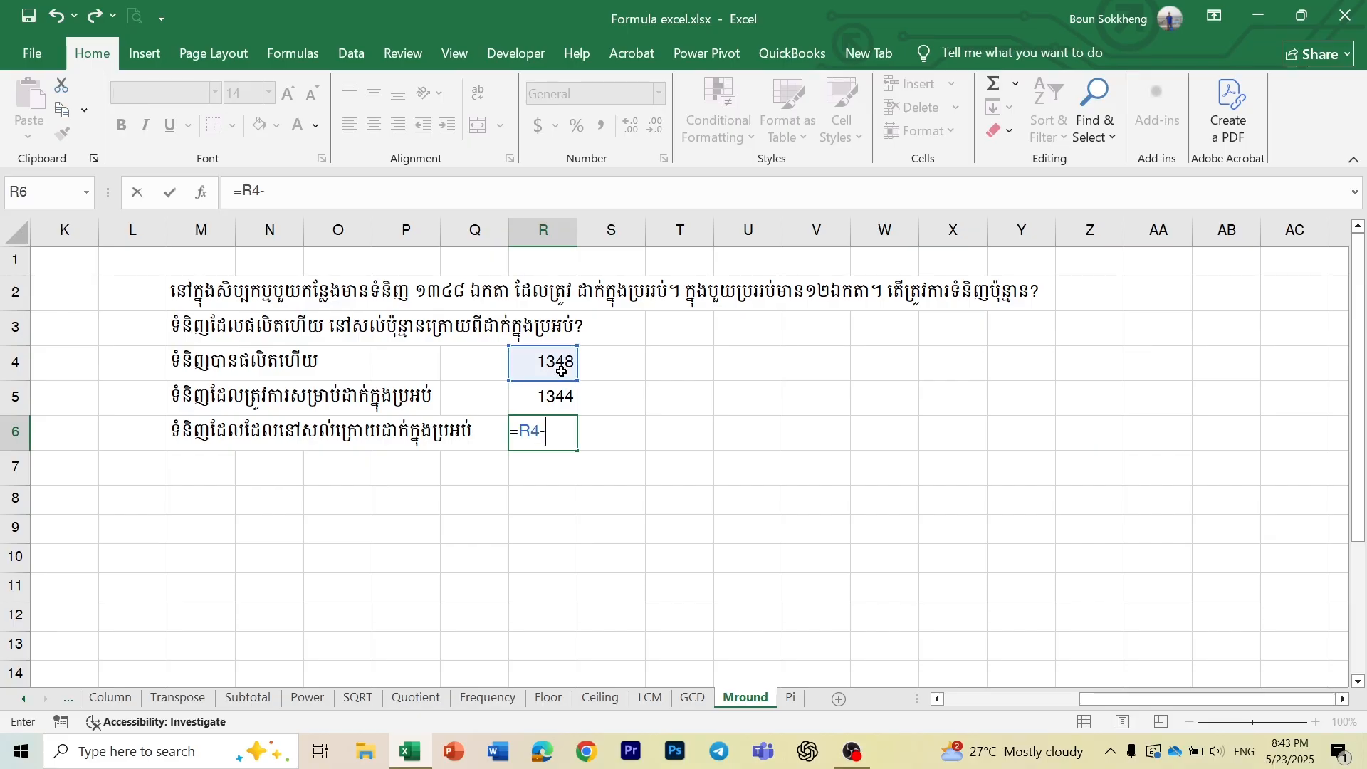
left_click(559, 396)
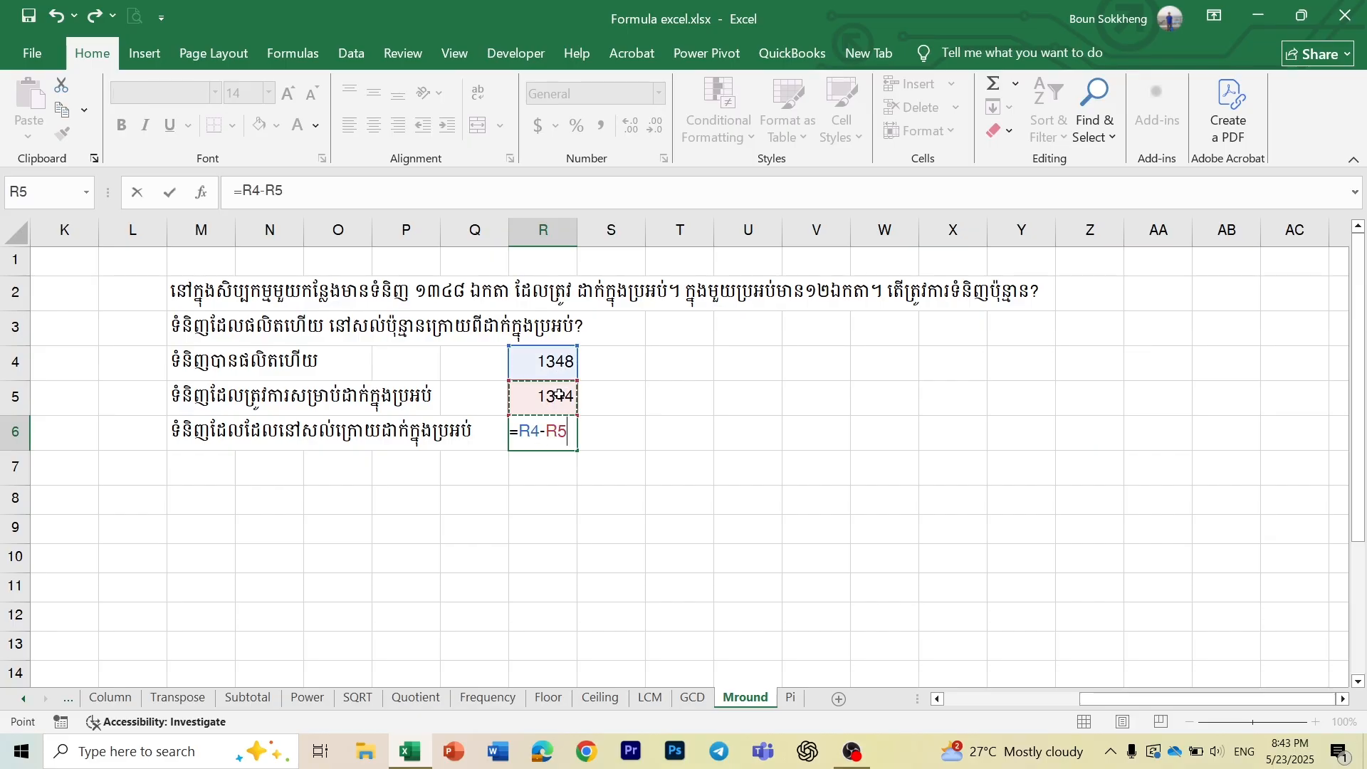
key("Return")
left_click(519, 429)
left_click(594, 441)
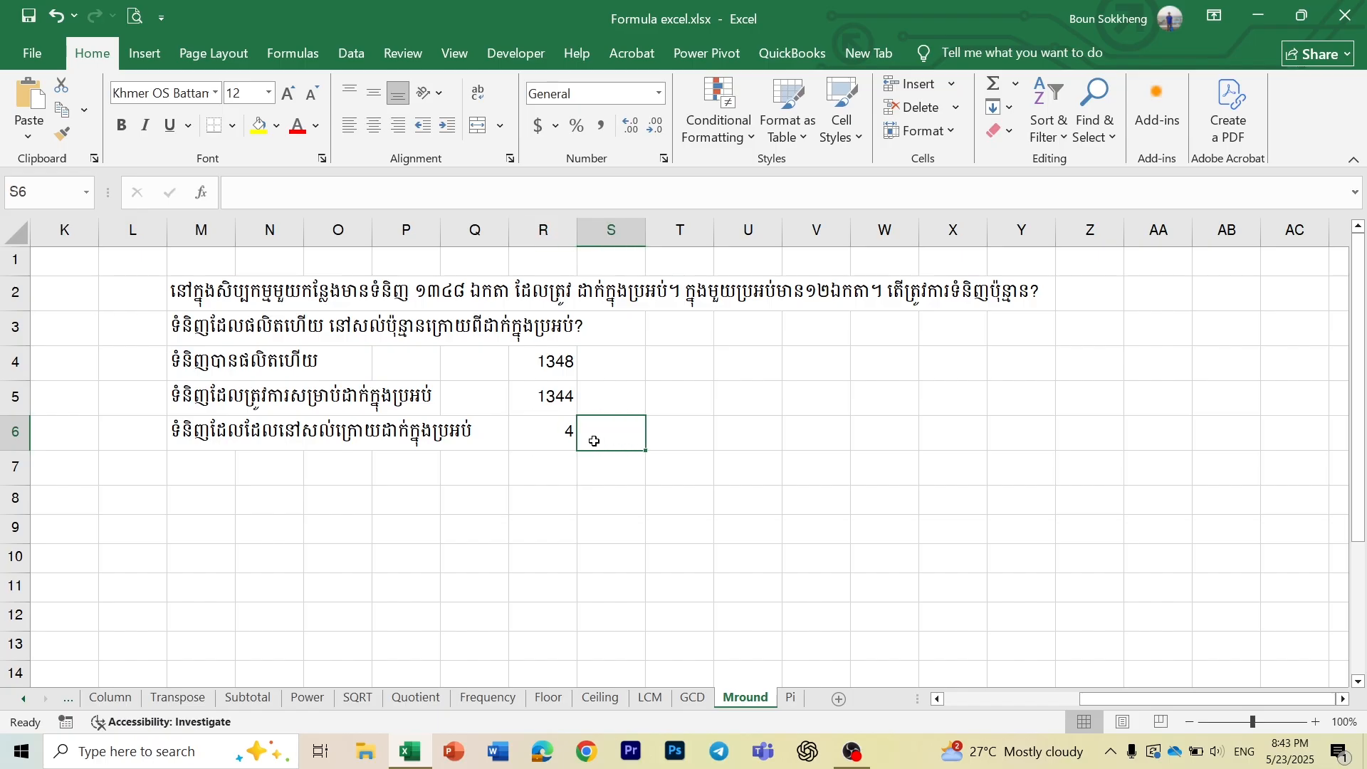